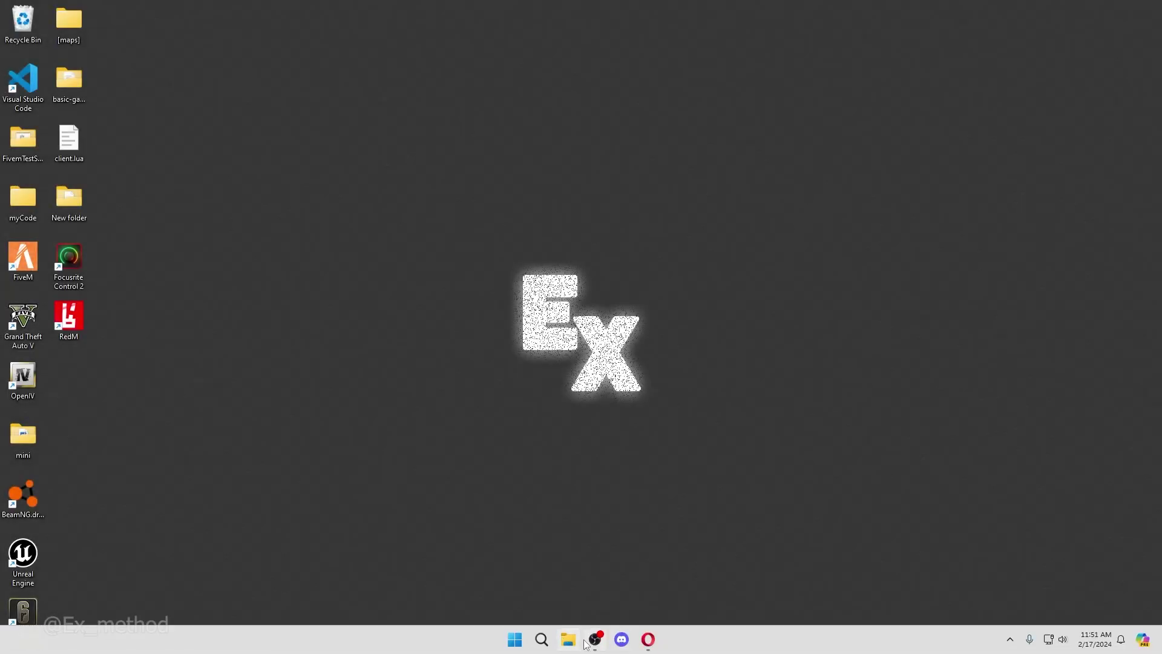
- Create a new folder named RedM at the root of the C: drive
left_click(570, 640)
left_click(299, 422)
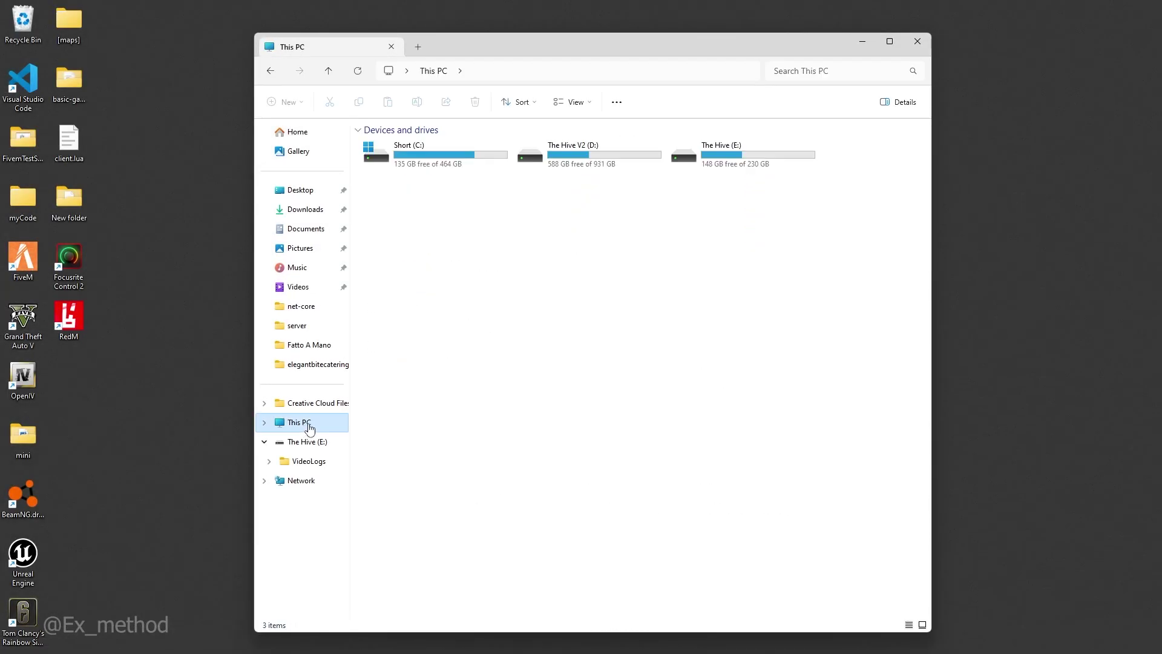
left_click(409, 150)
double_click(433, 144)
right_click(449, 426)
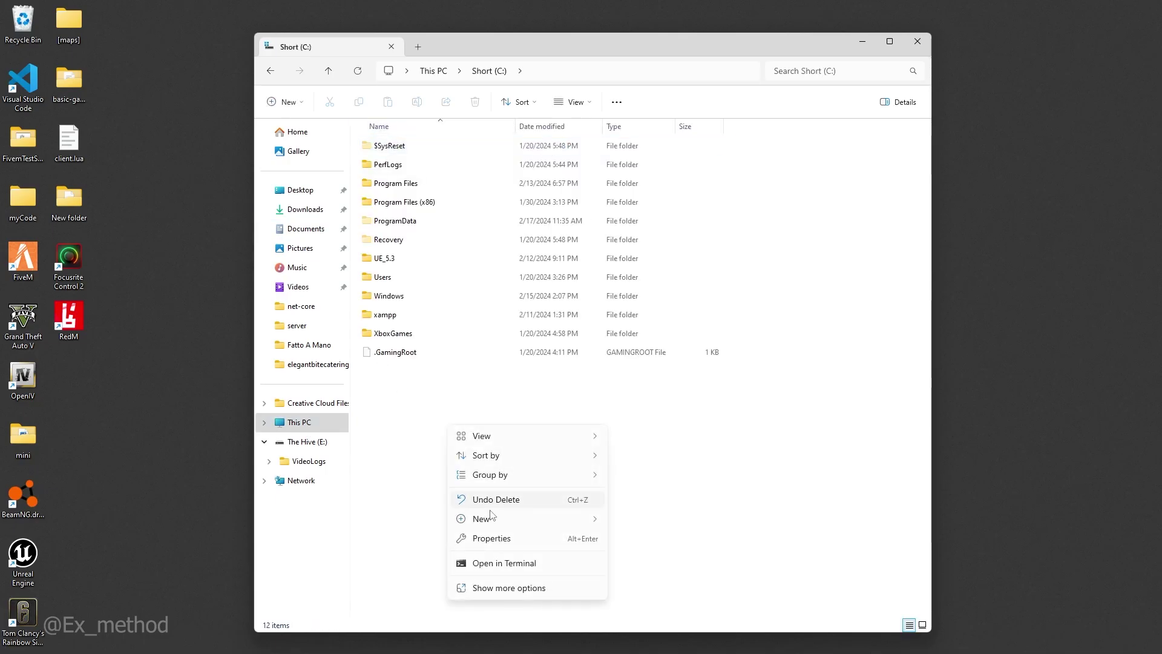
left_click(636, 521)
type("RedM")
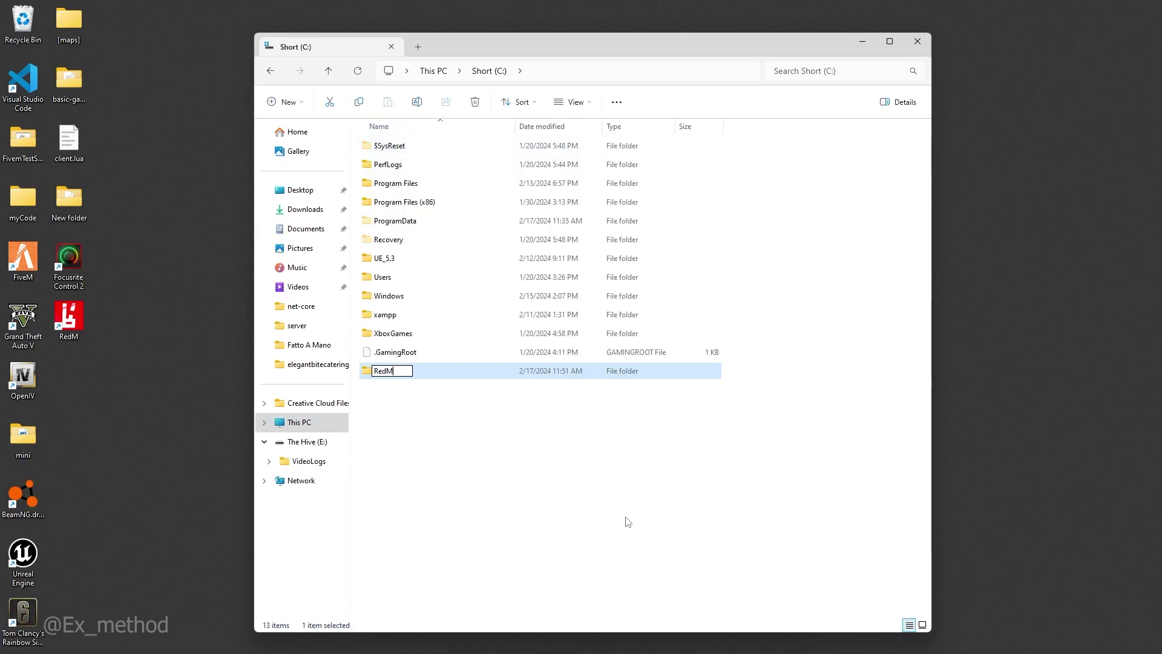
key("Return")
- Create a txData subfolder inside the RedM folder
double_click(427, 371)
right_click(422, 286)
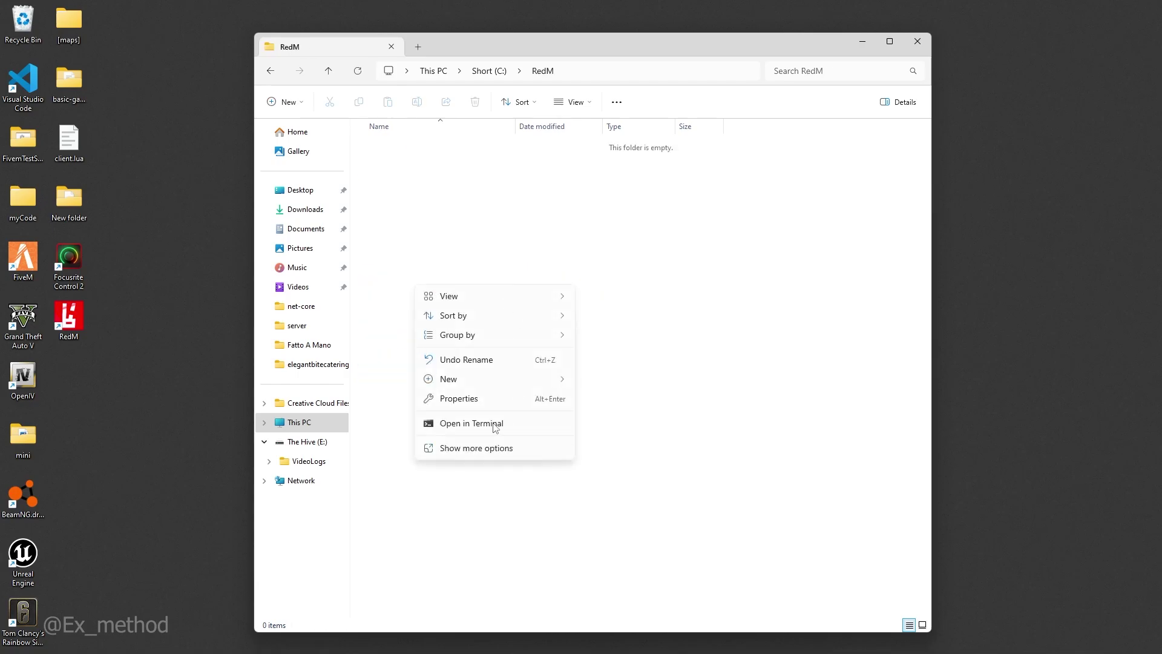
mouse_move(449, 379)
left_click(601, 381)
type("txData")
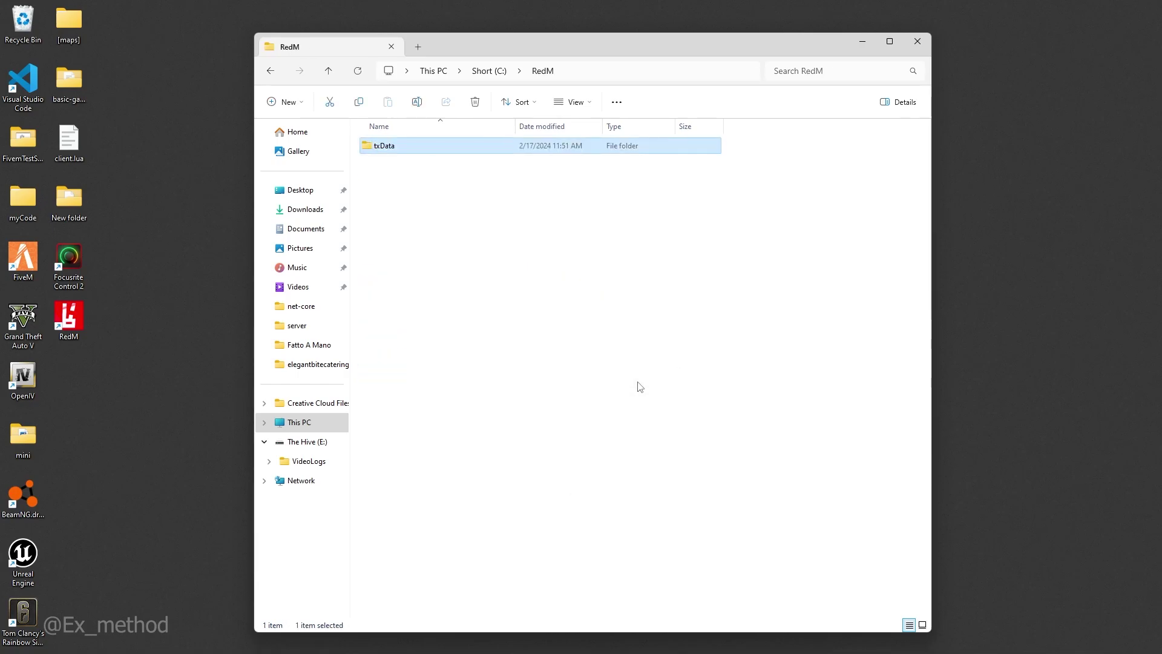
left_click(638, 388)
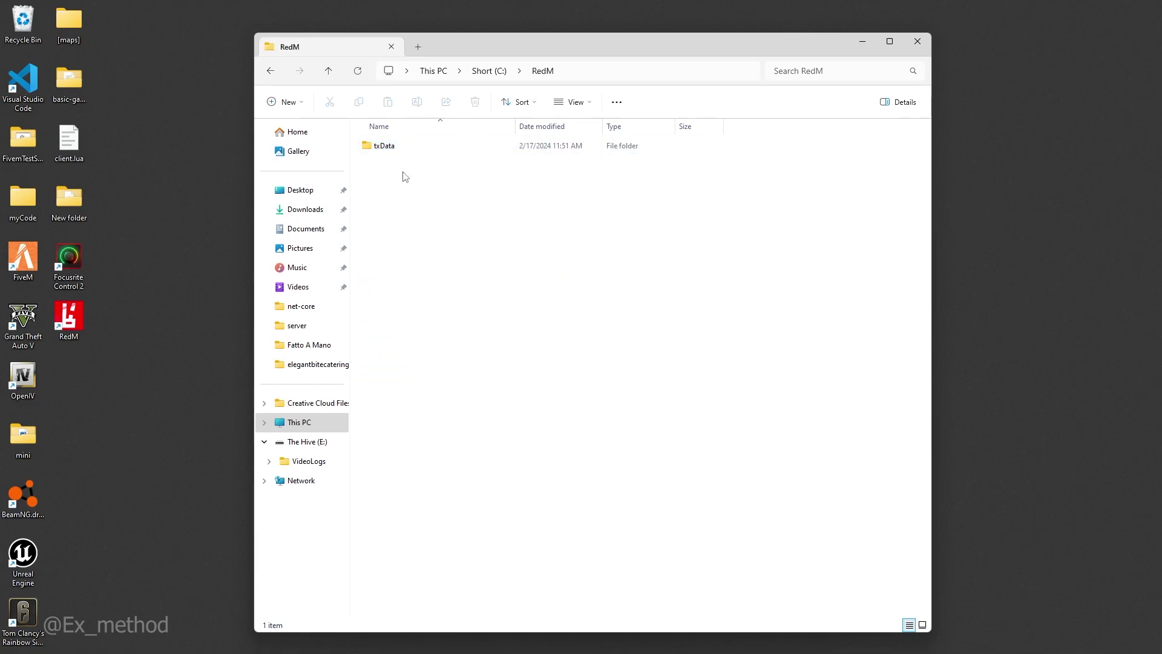
- From redm.net reach the txAdmin guide's Windows build listing and download the Latest Recommended build
mouse_move(581, 643)
left_click(652, 639)
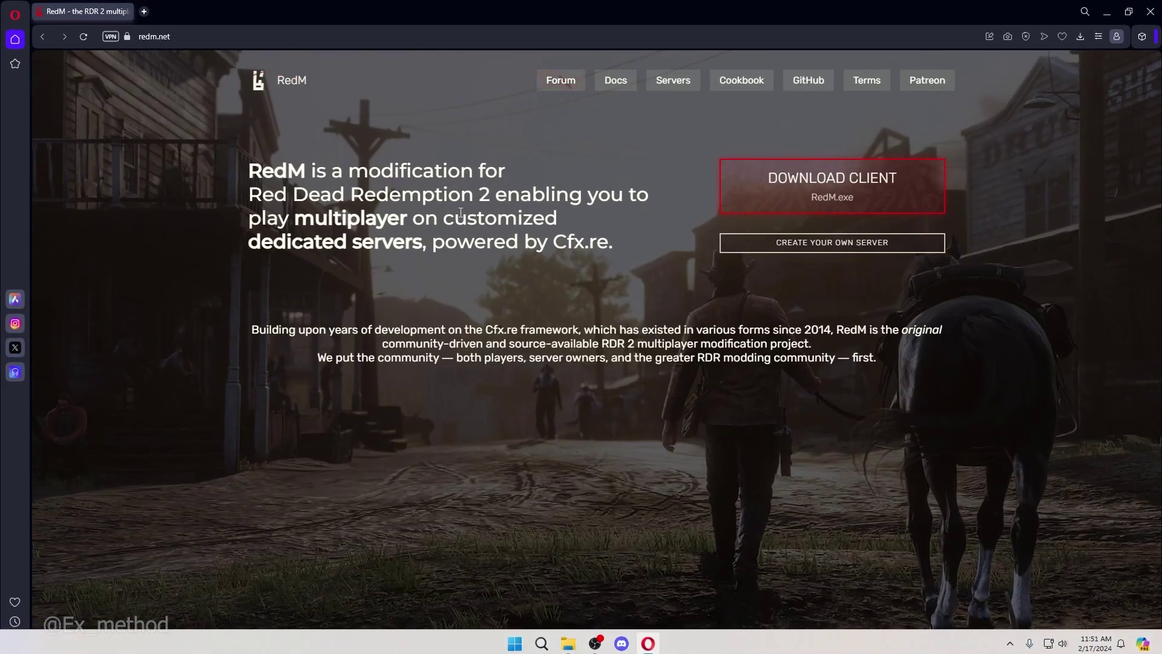
left_click(854, 245)
left_click(853, 254)
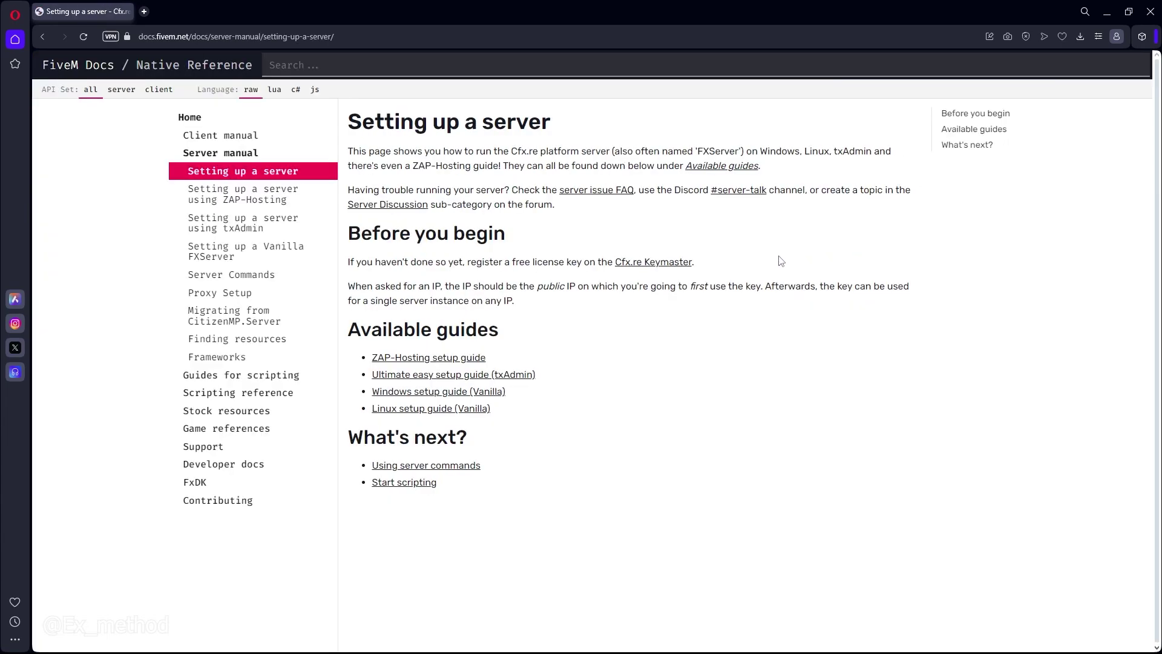
left_click(244, 223)
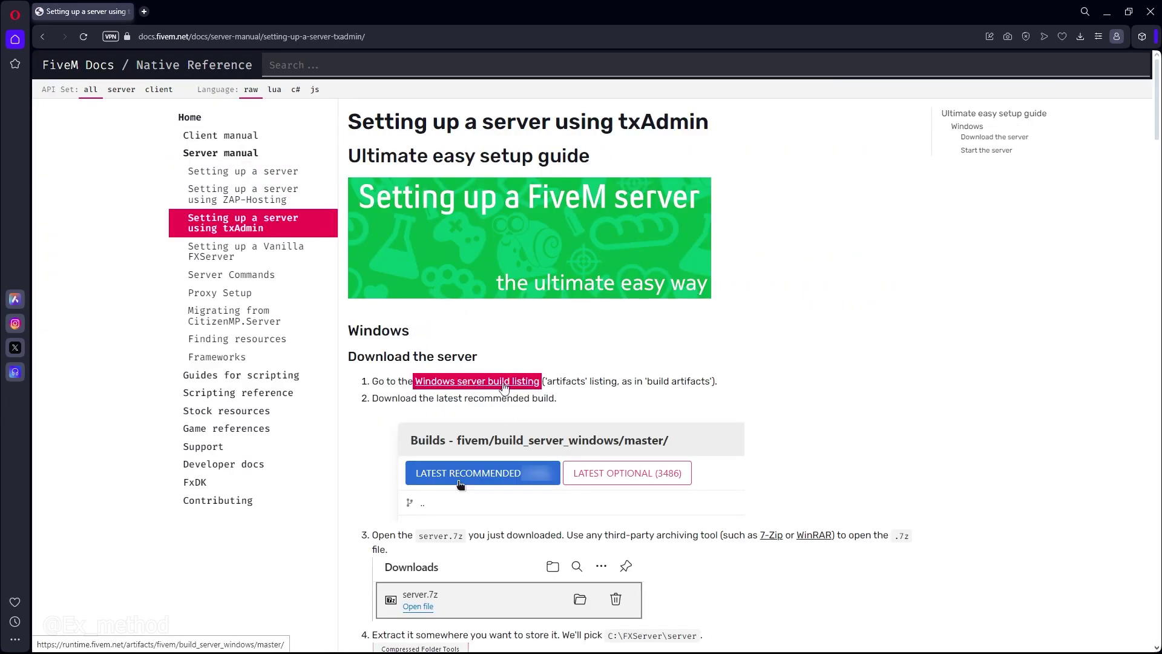
left_click(477, 381)
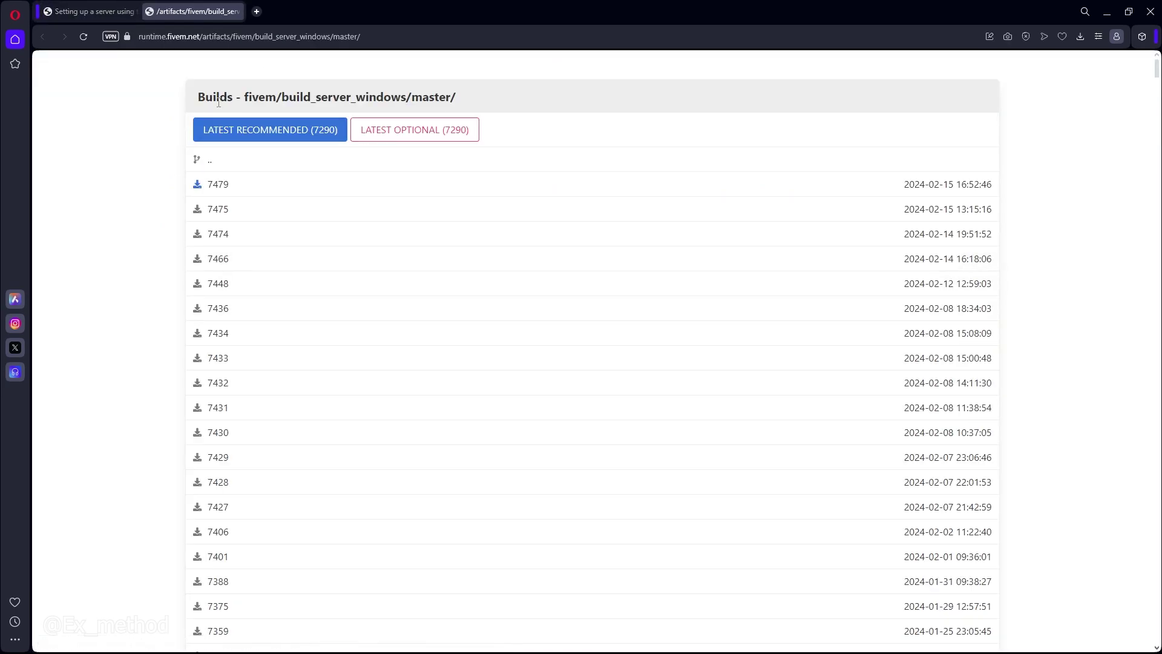
left_click(269, 129)
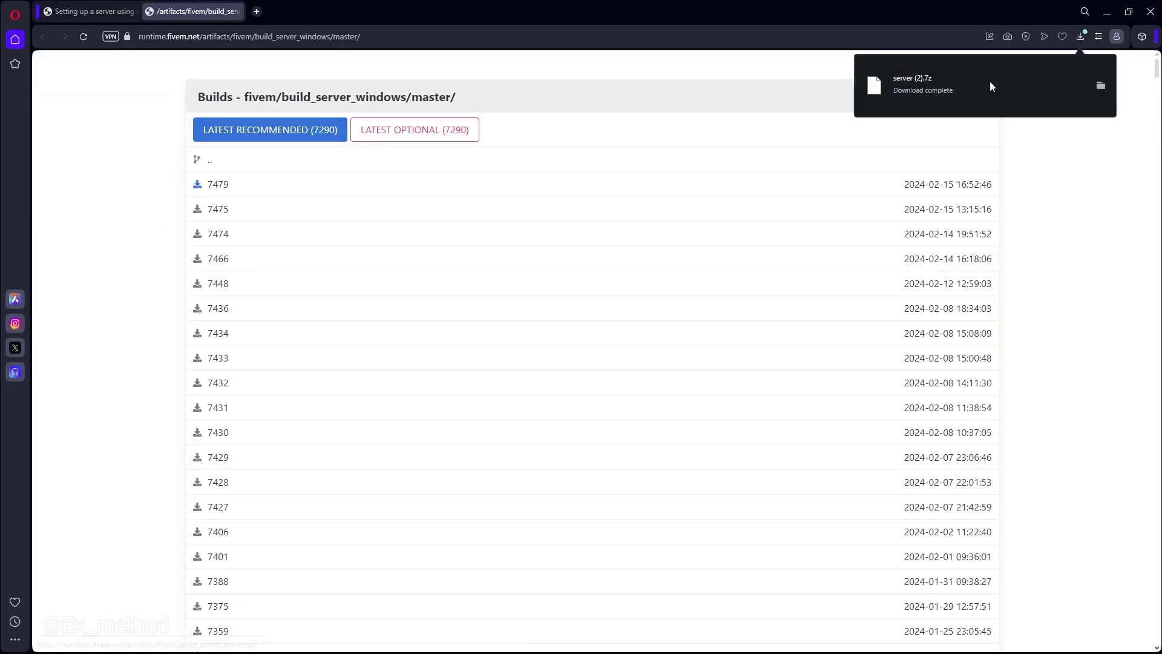
- Extract all files from server (2).7z into the txData folder and close WinRAR
left_click(959, 82)
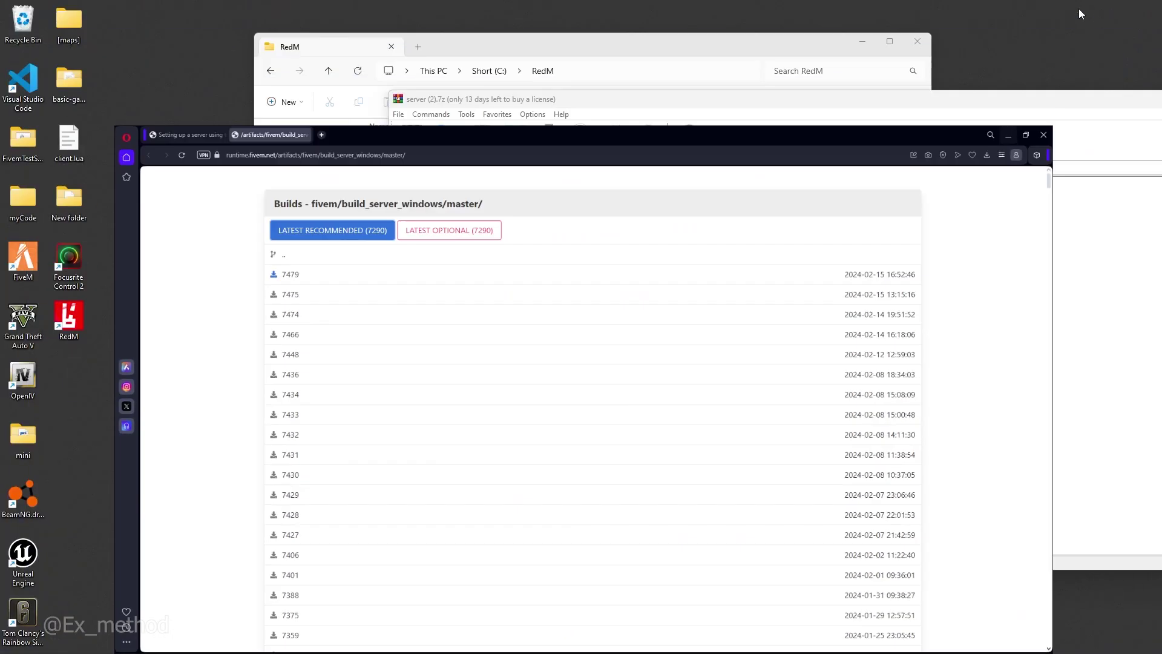
left_click(636, 109)
left_click_drag(636, 109, 1035, 131)
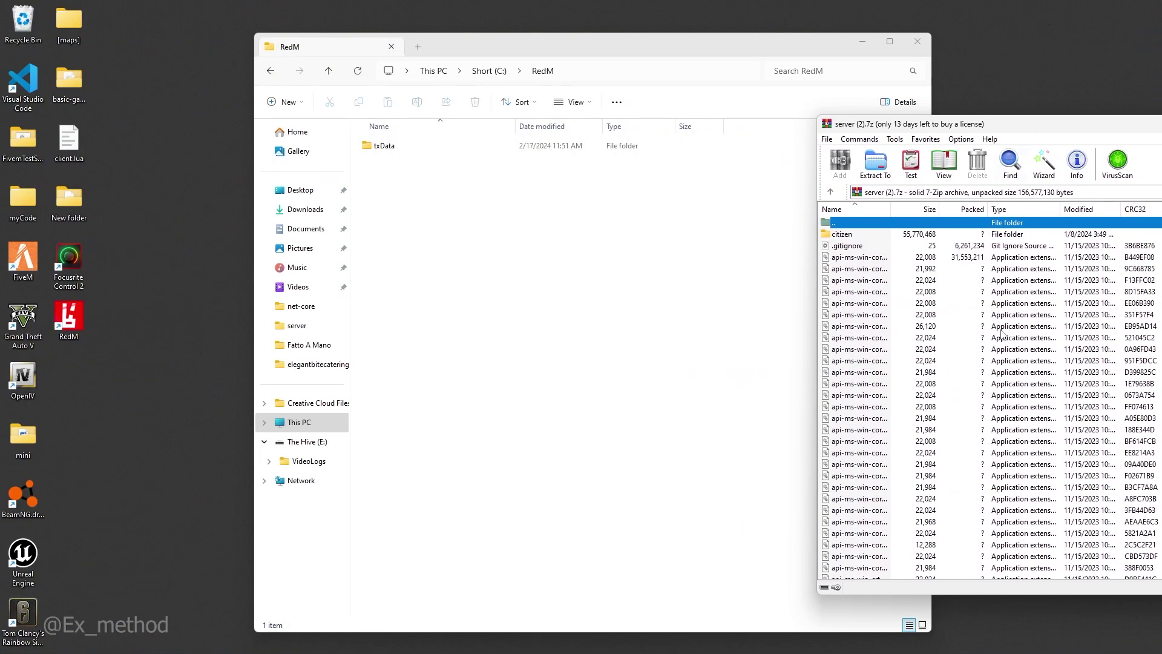
key("ctrl+a")
left_click_drag(485, 209, 407, 148)
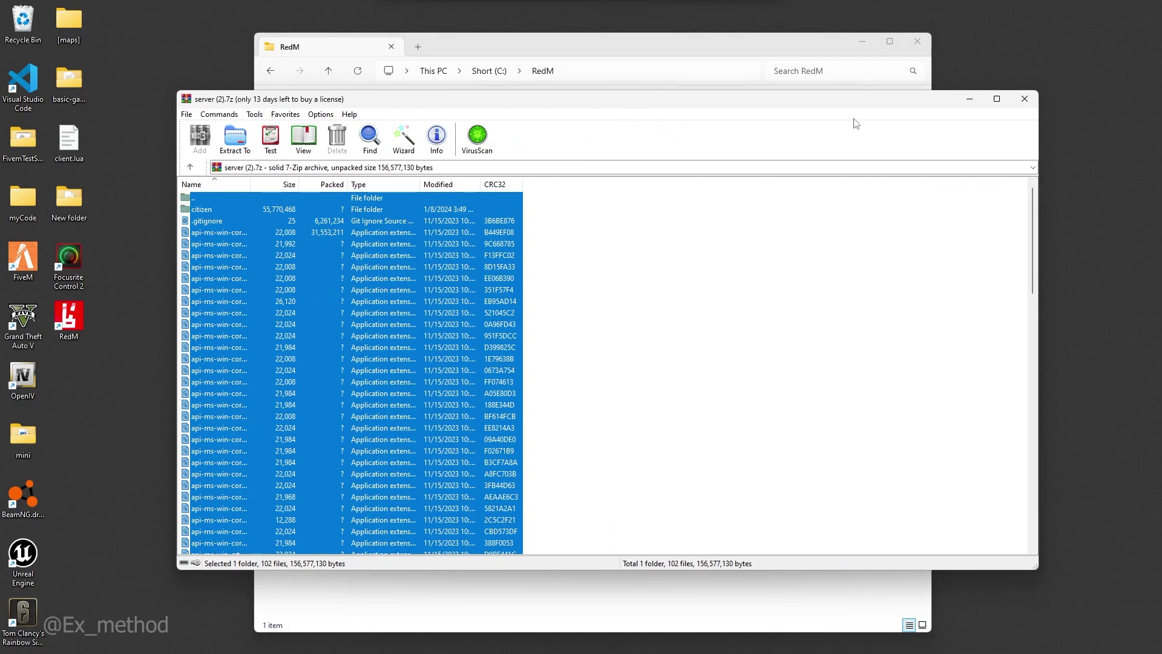
left_click(1017, 102)
- Launch FXServer.exe from txData so the server console and txAdmin login page open
double_click(441, 141)
scroll(706, 393, "down", 5)
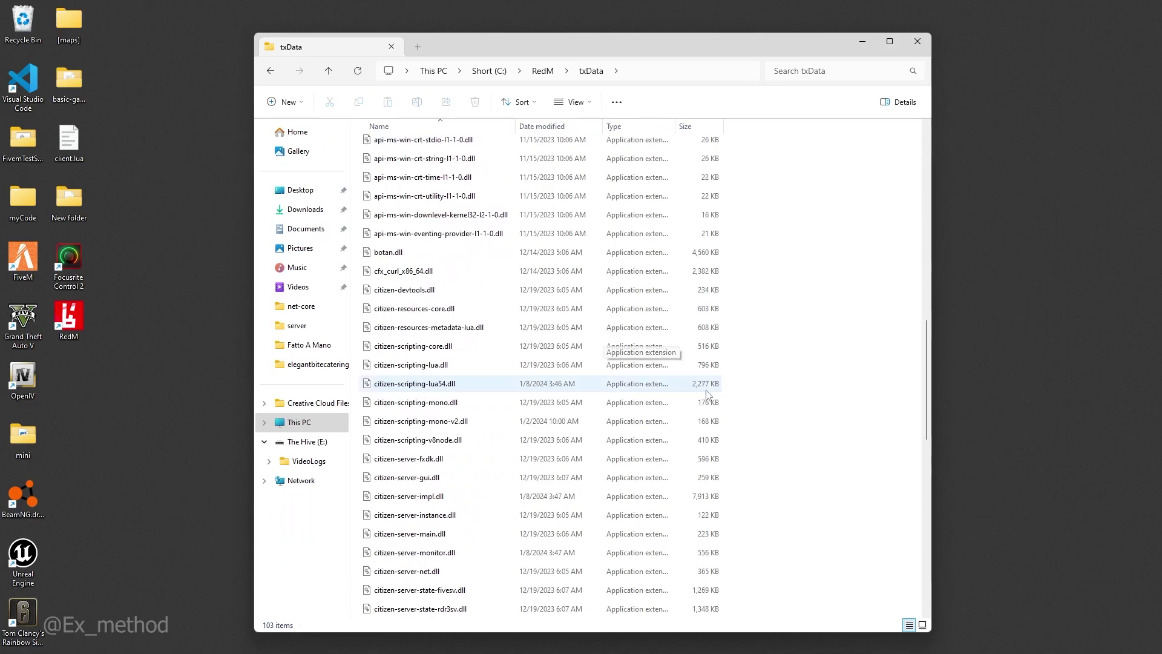
scroll(707, 393, "down", 5)
scroll(707, 392, "down", 3)
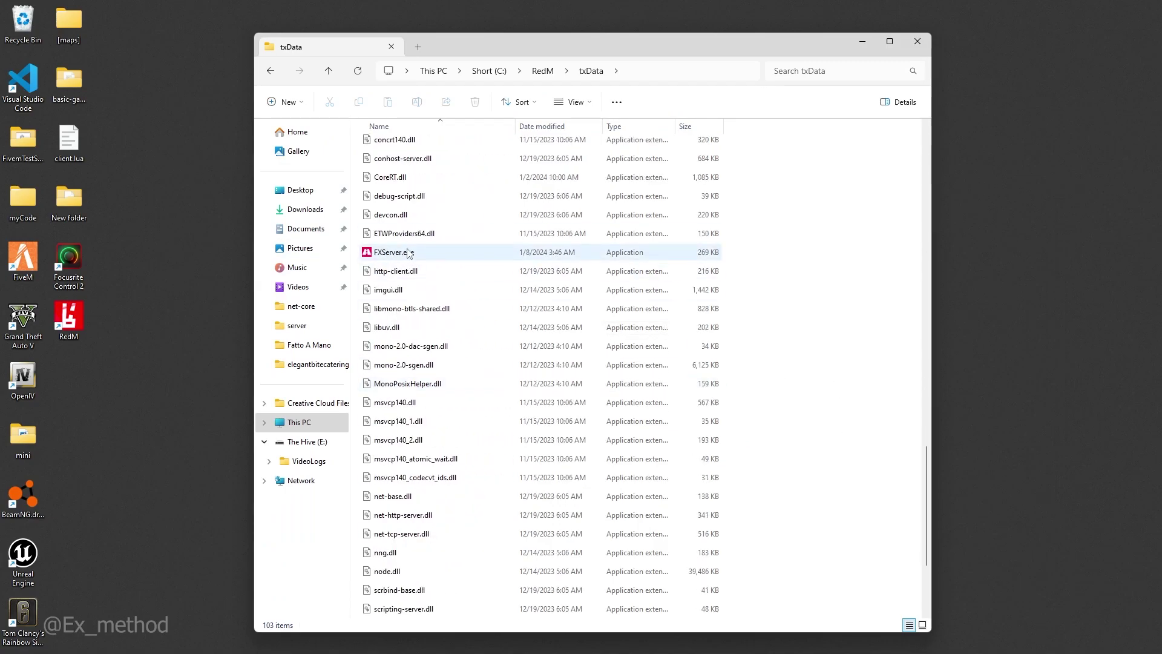
mouse_move(398, 253)
double_click(426, 257)
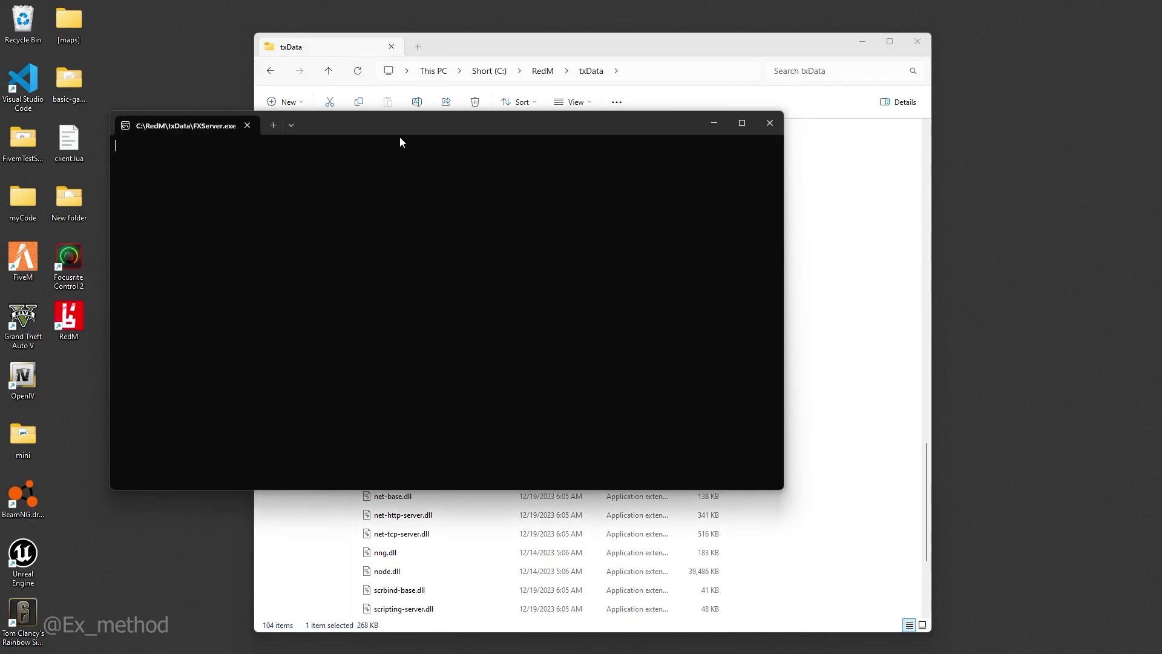
left_click_drag(400, 130, 579, 110)
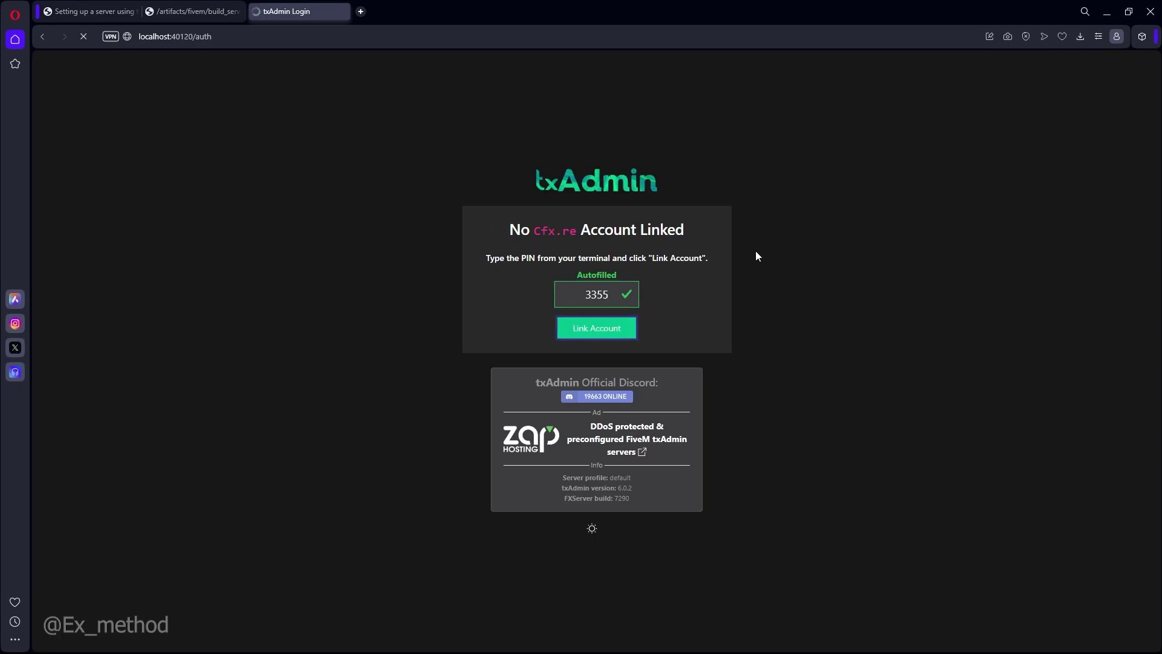
- Link the Cfx.re account via PIN, set a backup password and accept the ToS
left_click(597, 402)
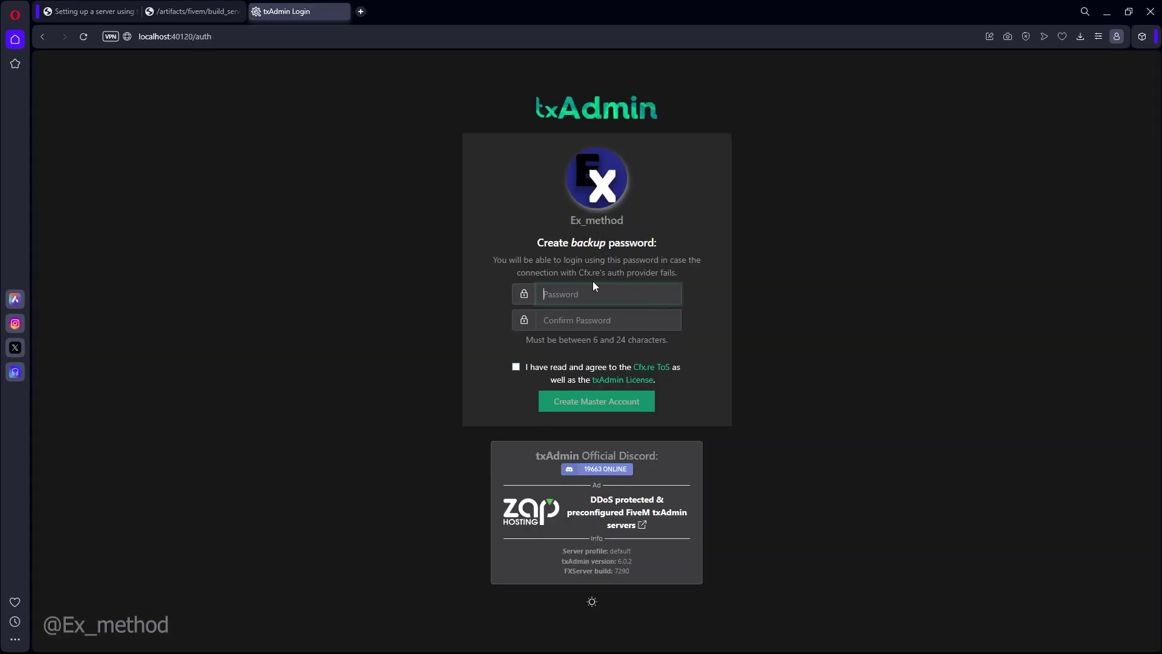
type("***")
left_click(592, 319)
type("***")
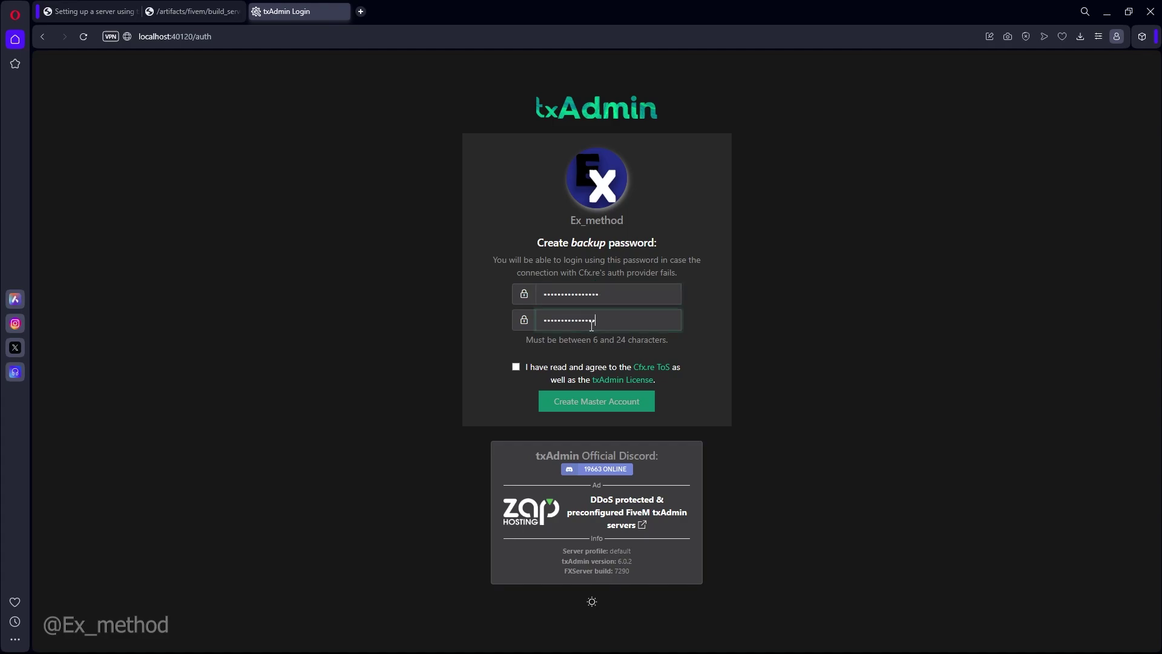
left_click(515, 367)
- Create the master account and name the server profile redMTest
left_click(596, 401)
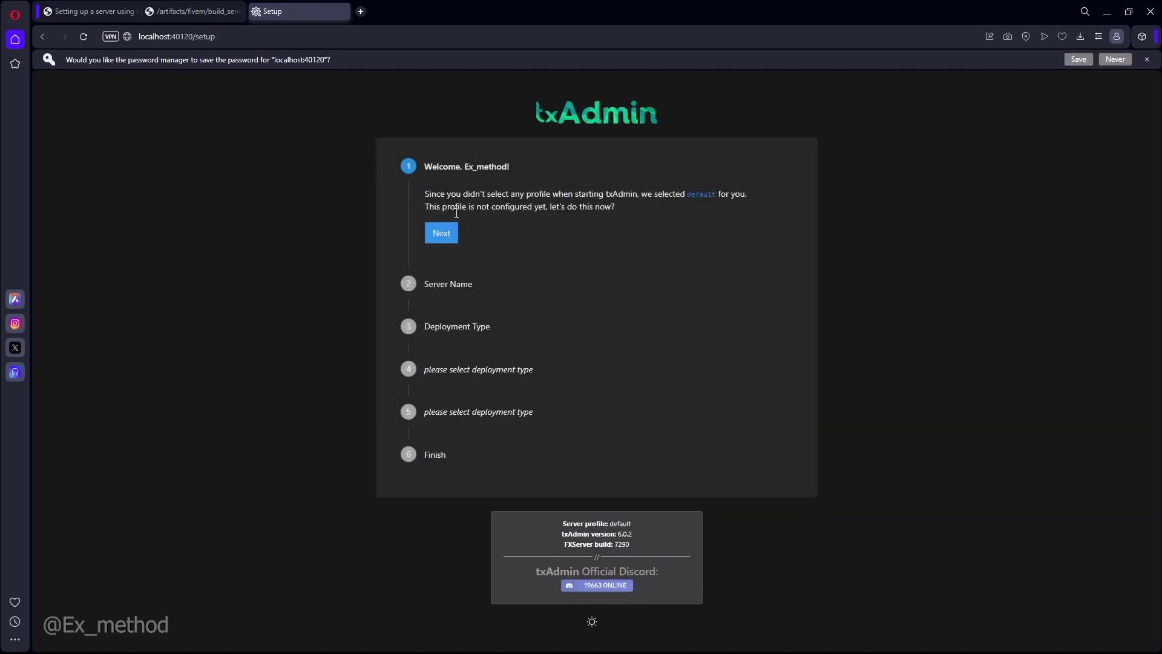
left_click(445, 233)
triple_click(454, 267)
type("Re")
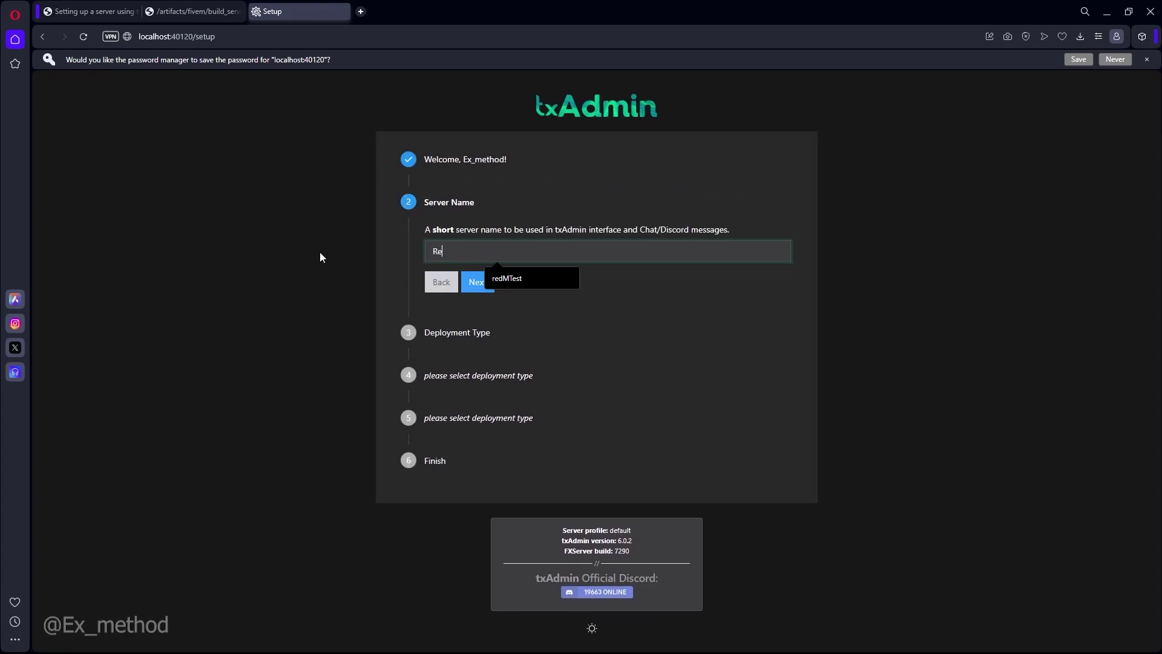
left_click(534, 278)
left_click(477, 281)
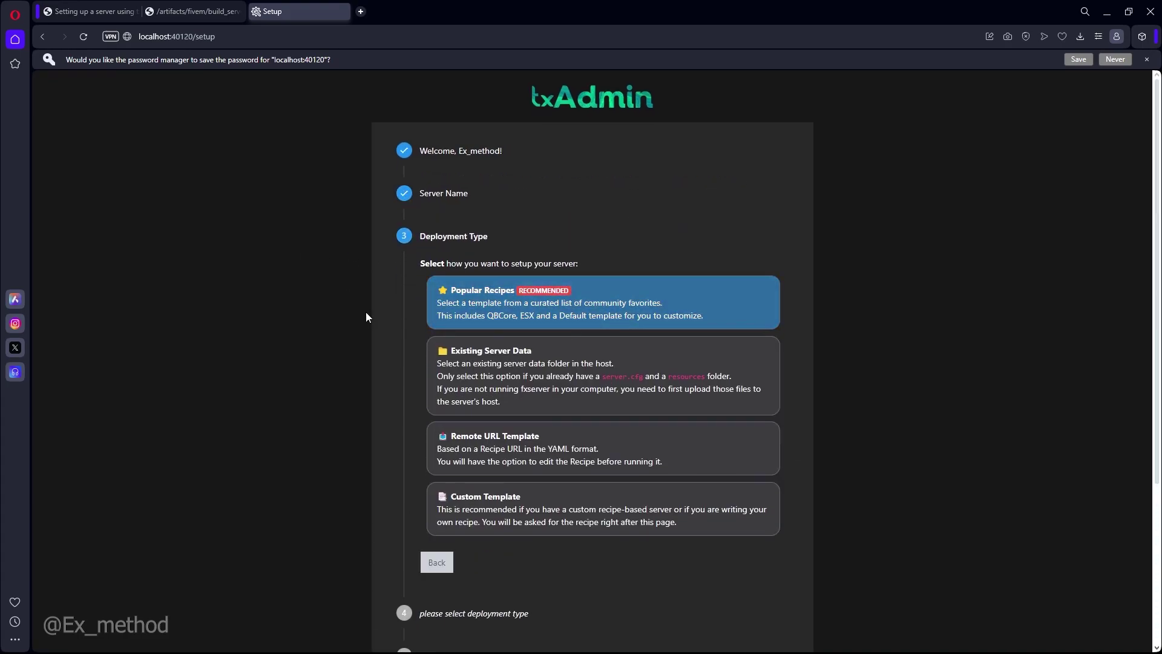
- Choose the CFX Default RedM popular recipe with the suggested data folder and proceed to its parameters
left_click(448, 309)
scroll(607, 492, "down", 2)
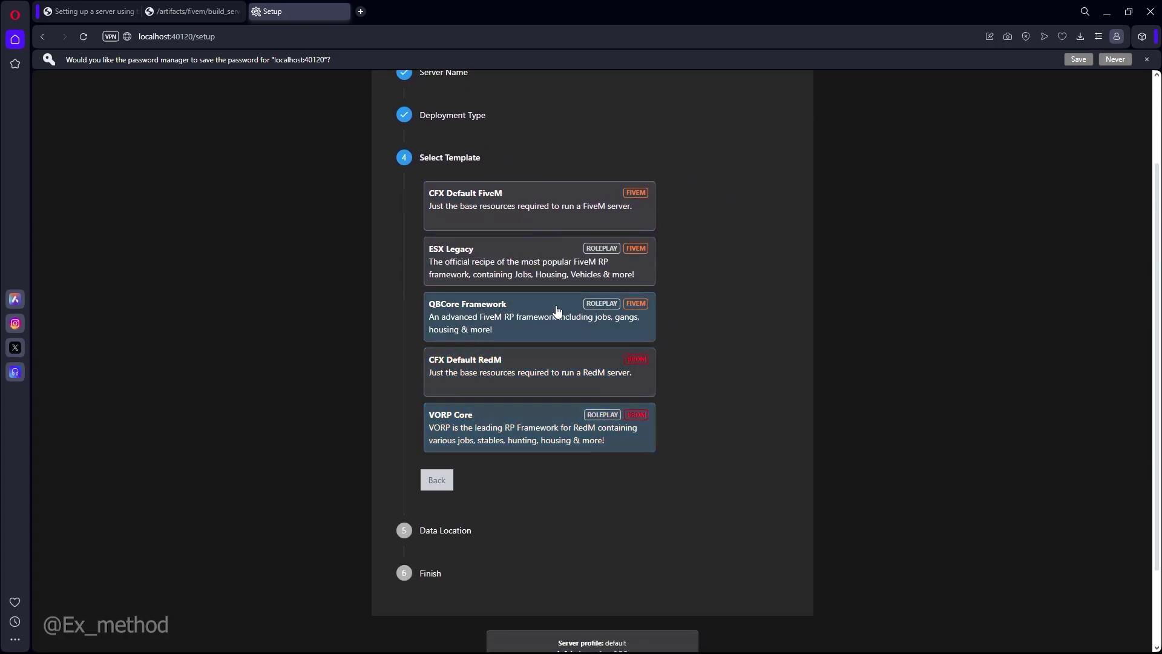
left_click(512, 377)
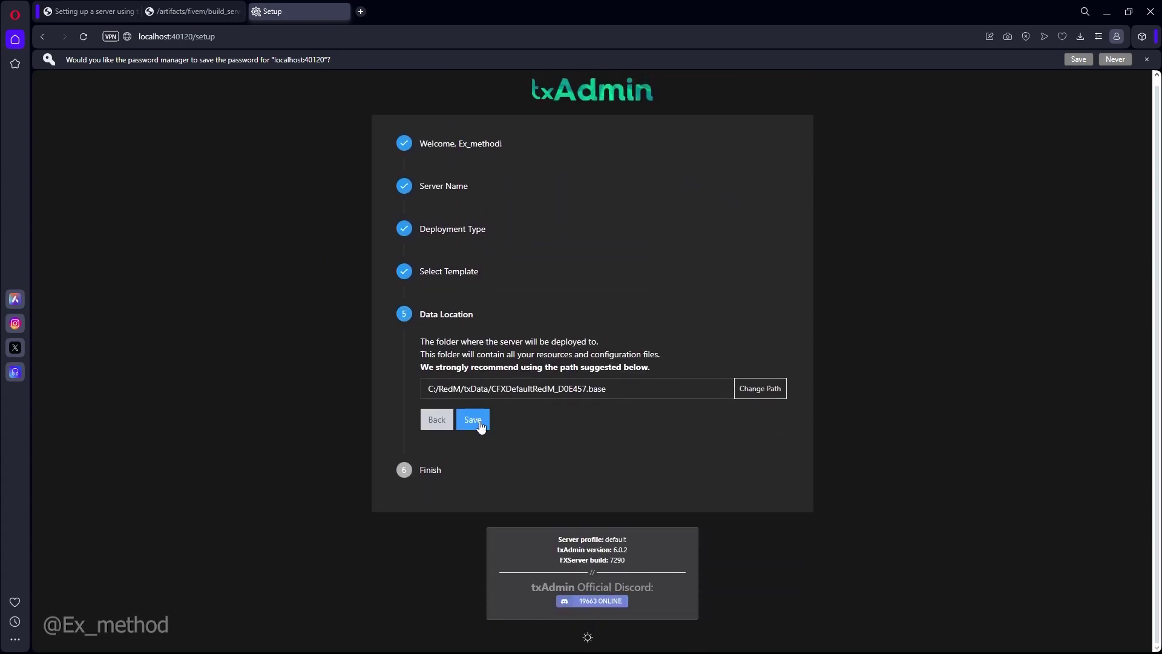
left_click(473, 421)
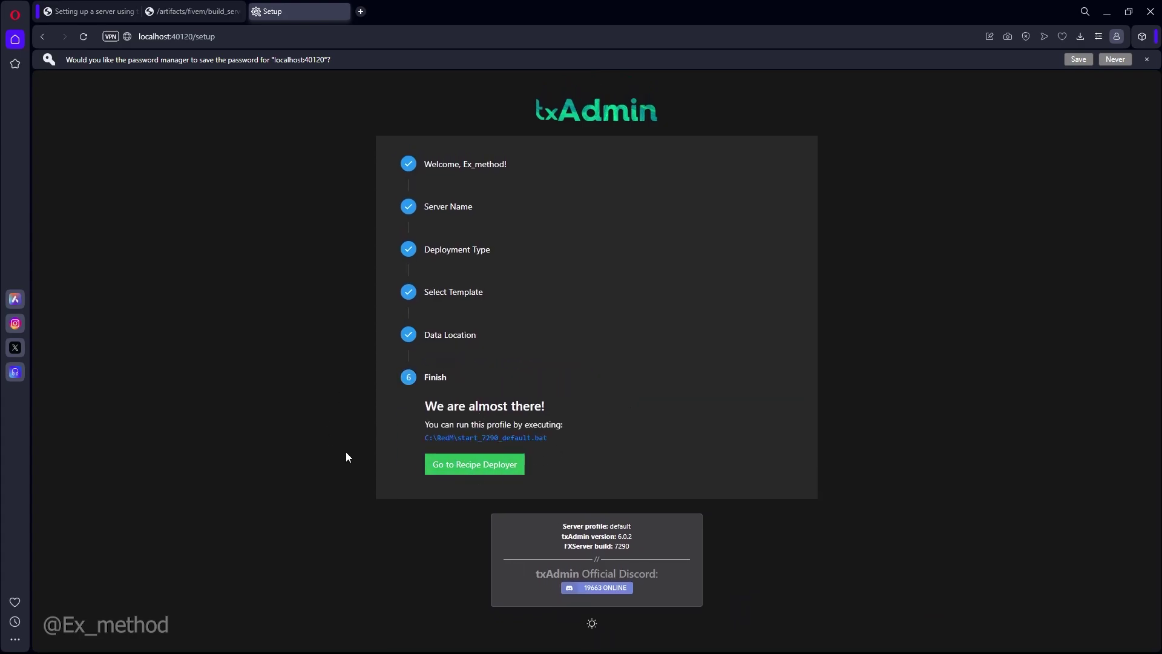
left_click(508, 469)
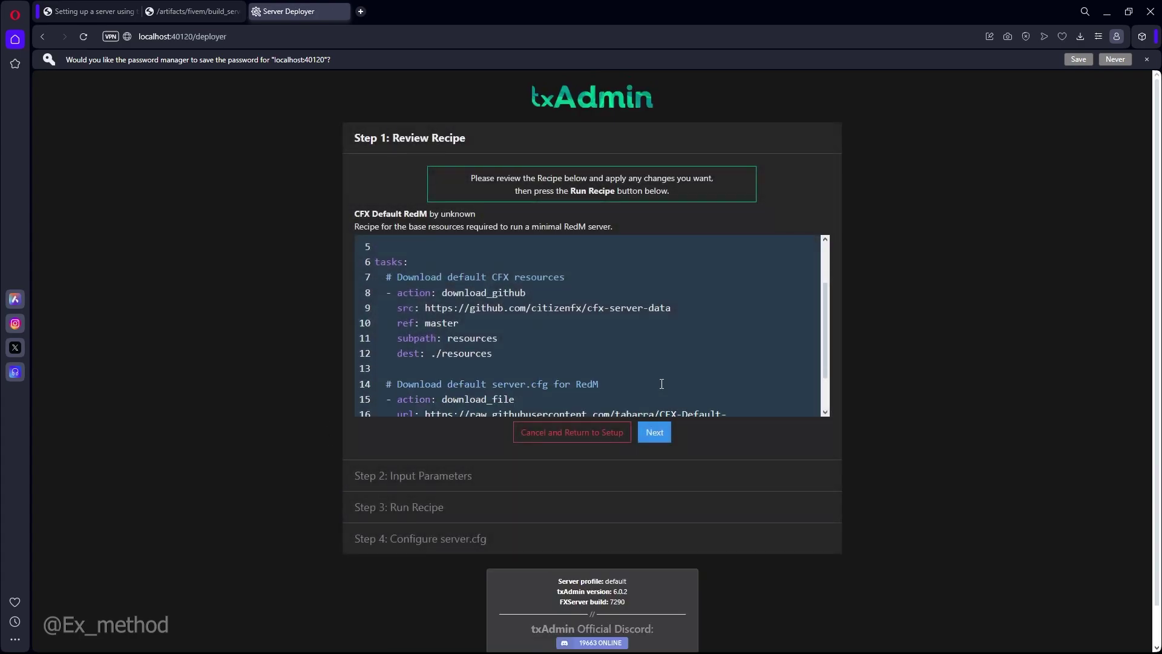
scroll(689, 345, "up", 3)
left_click(654, 412)
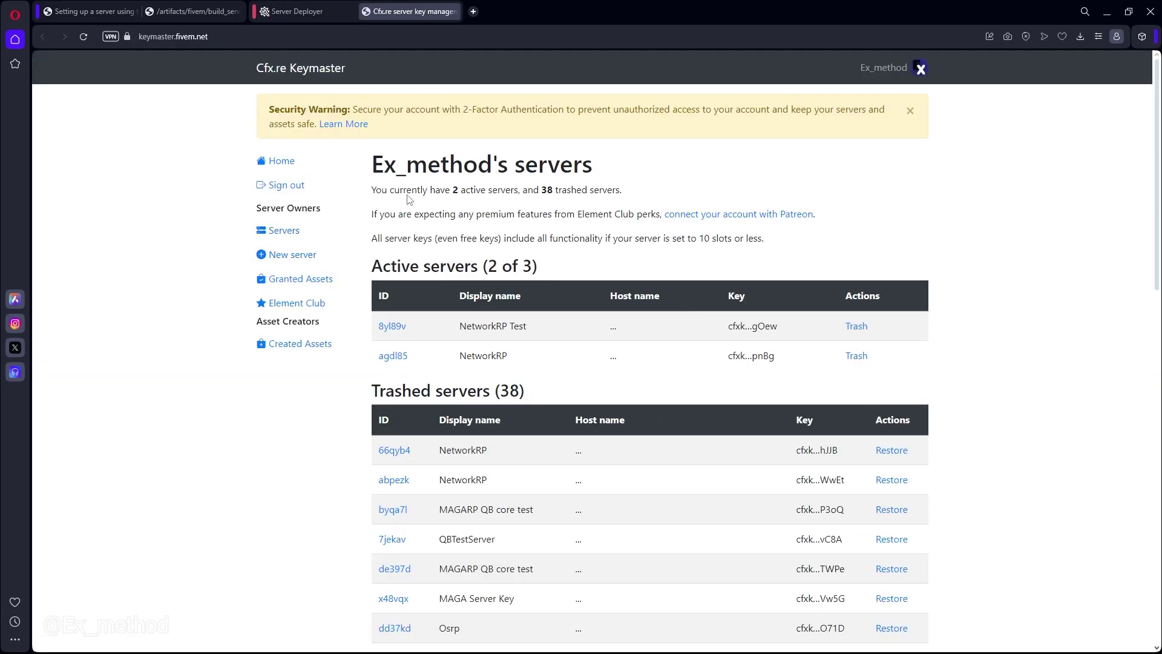
- Register a new Keymaster server with display name RedM, its IP and Other/Home hosted type
left_click(292, 254)
left_click(654, 214)
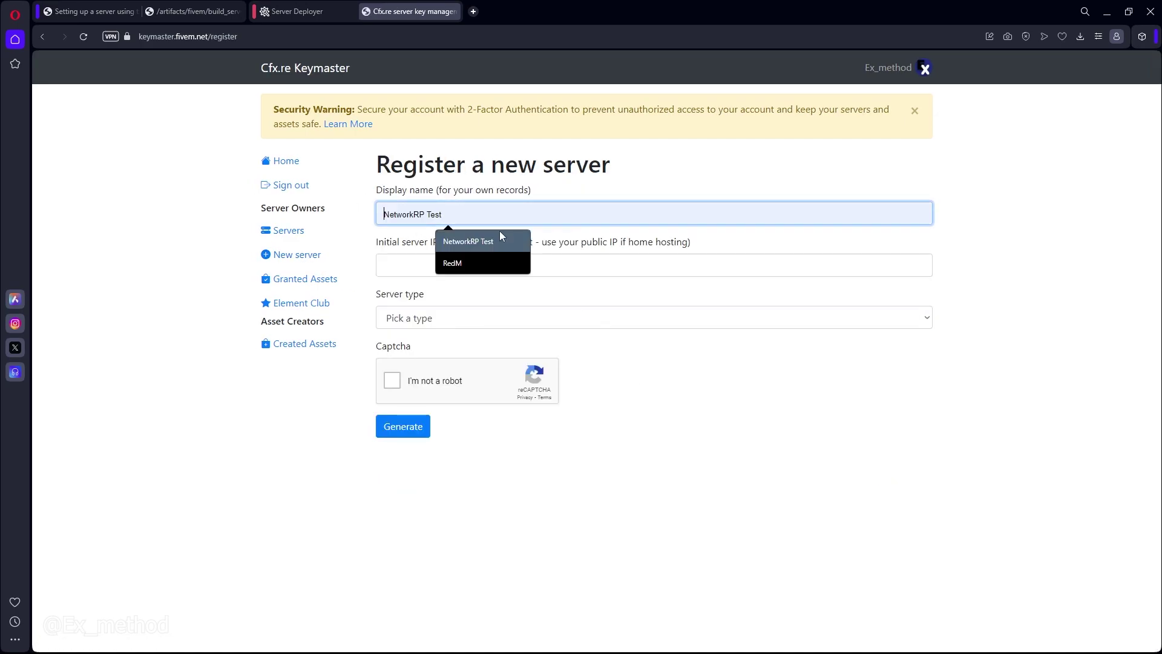
left_click(452, 263)
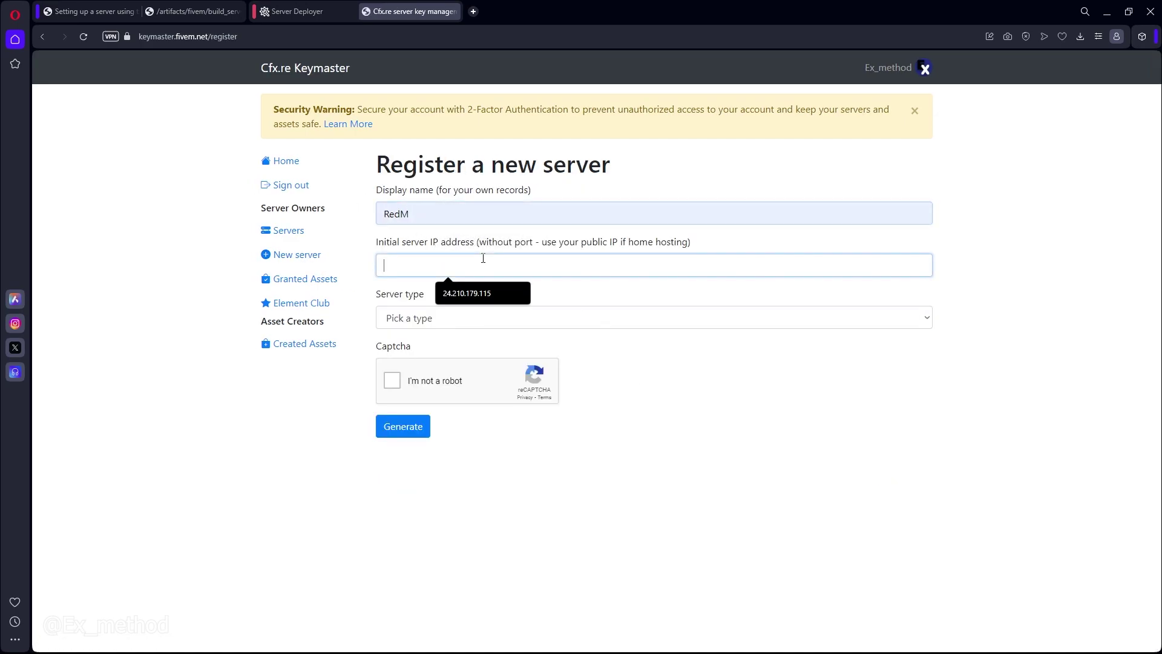
left_click(481, 293)
left_click(455, 316)
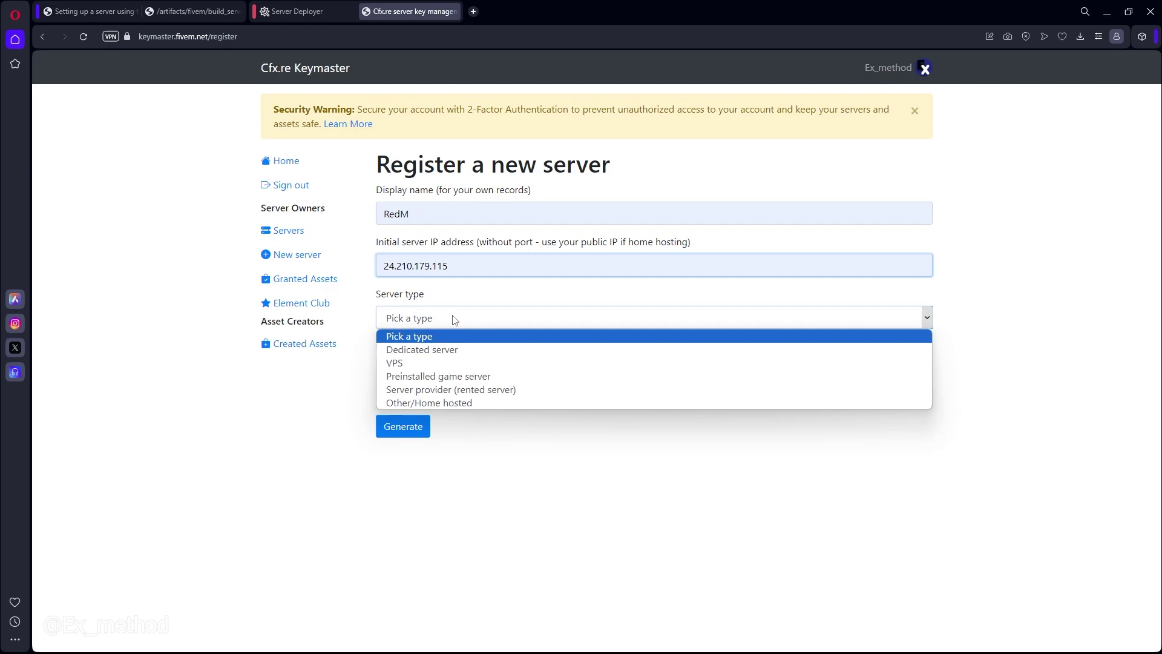
left_click(415, 402)
left_click(454, 370)
left_click(481, 398)
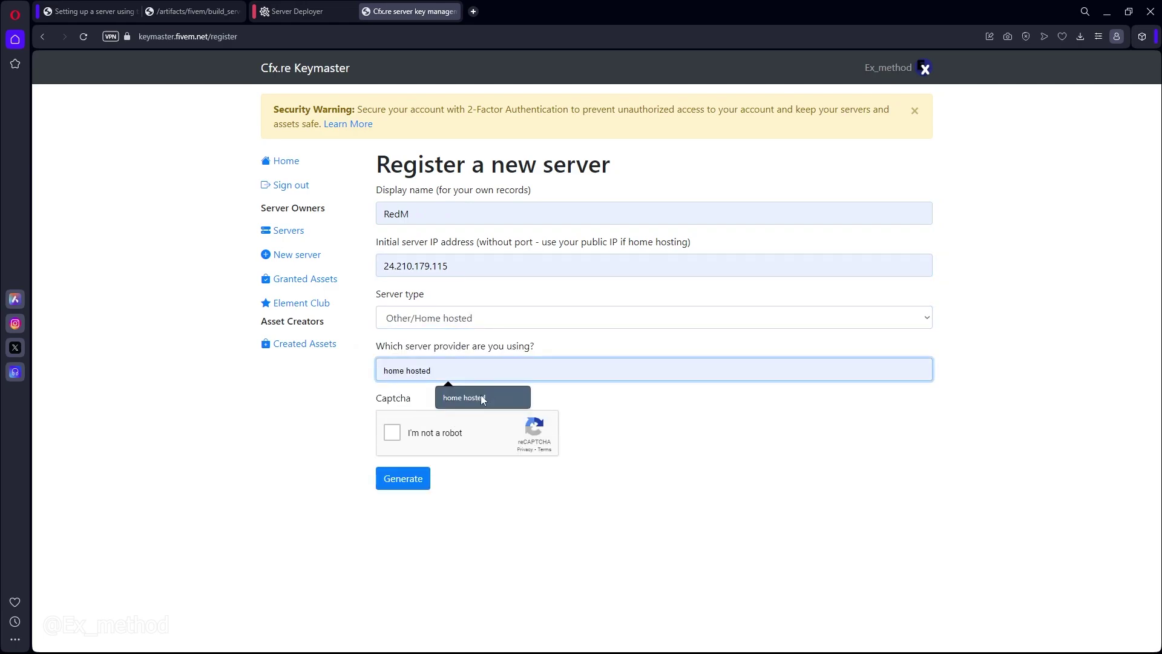
- Pass the reCAPTCHA, generate the license key and copy it
left_click(391, 432)
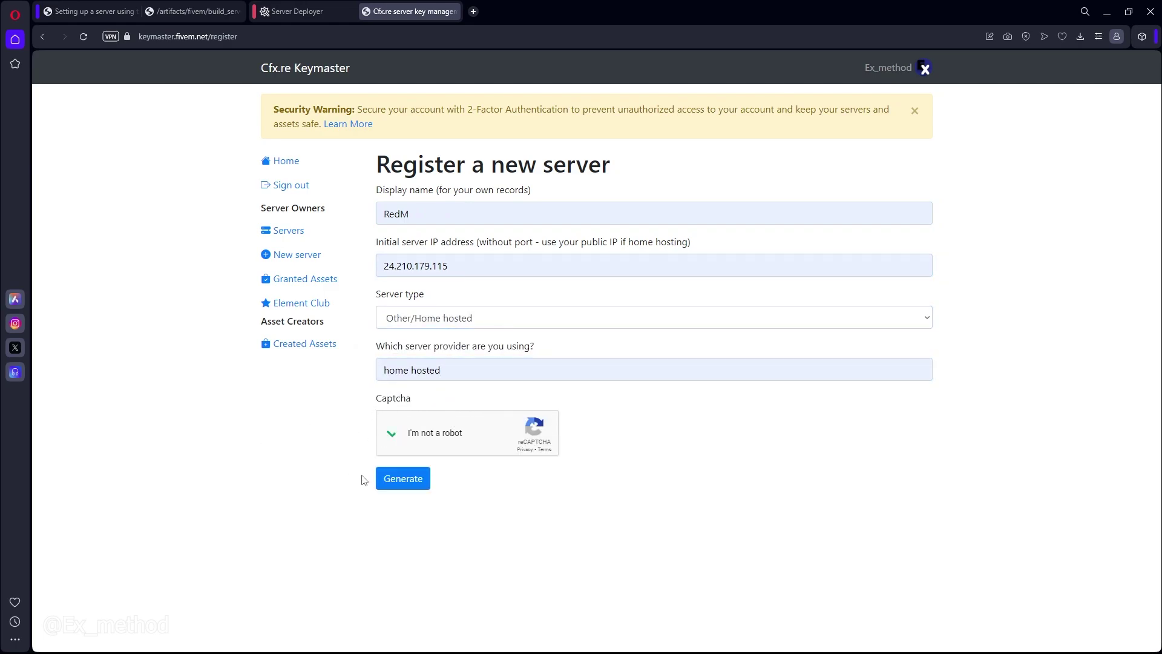
left_click(400, 477)
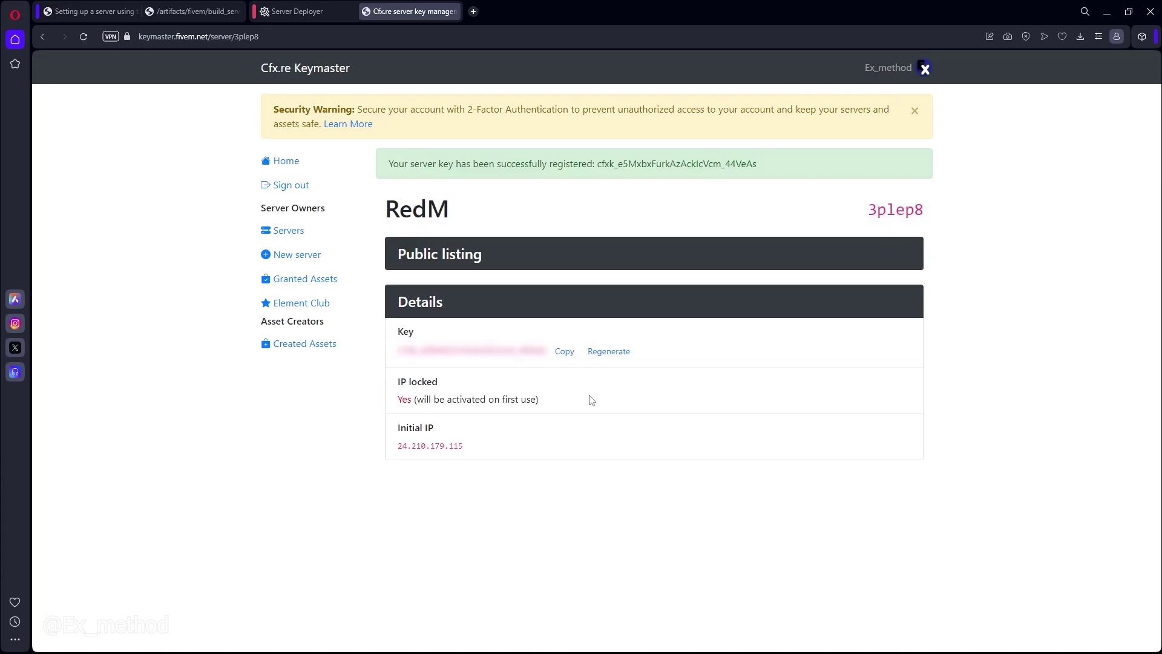
left_click(564, 352)
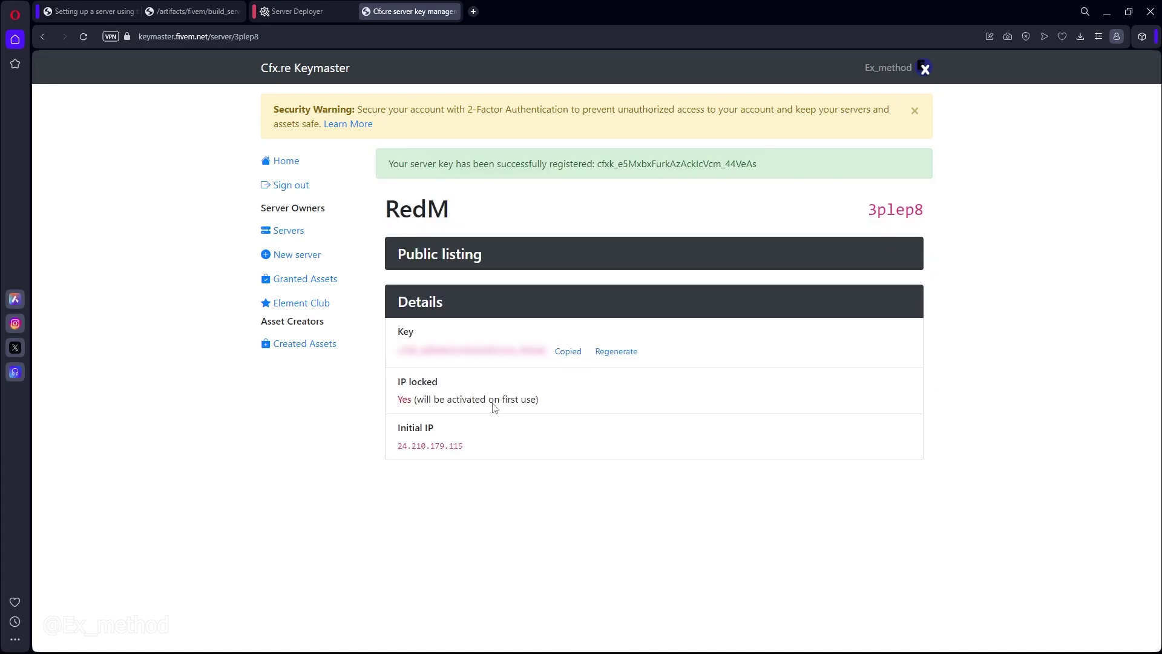
- Run the recipe with the pasted license key, then save server.cfg and start the server
left_click(298, 11)
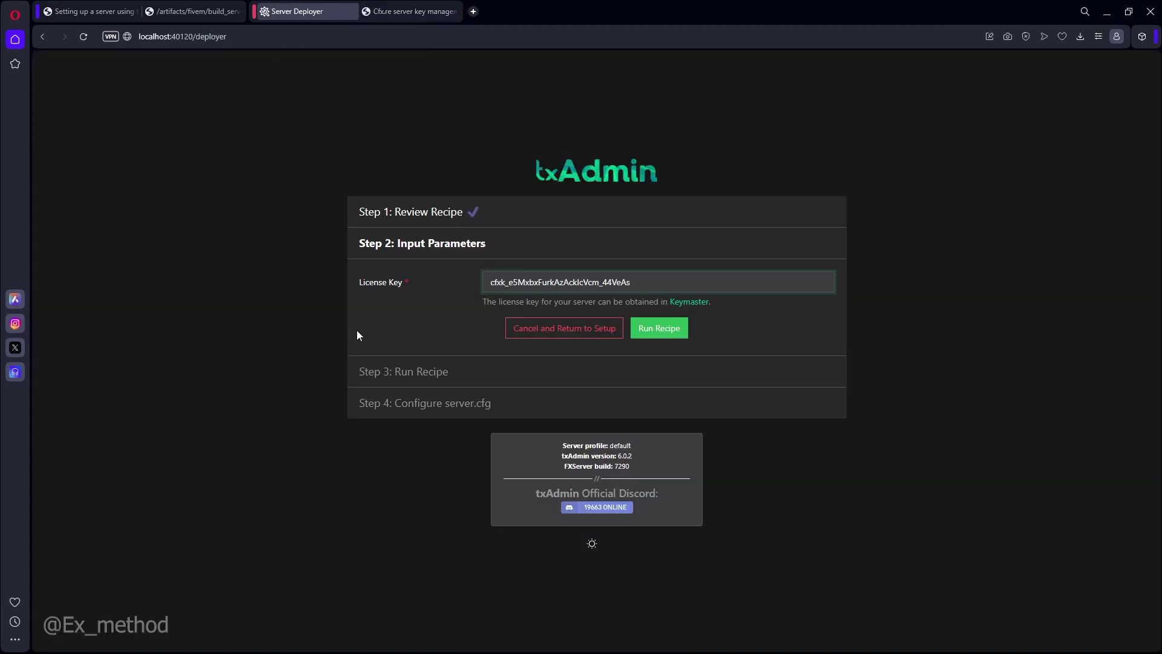
left_click(661, 328)
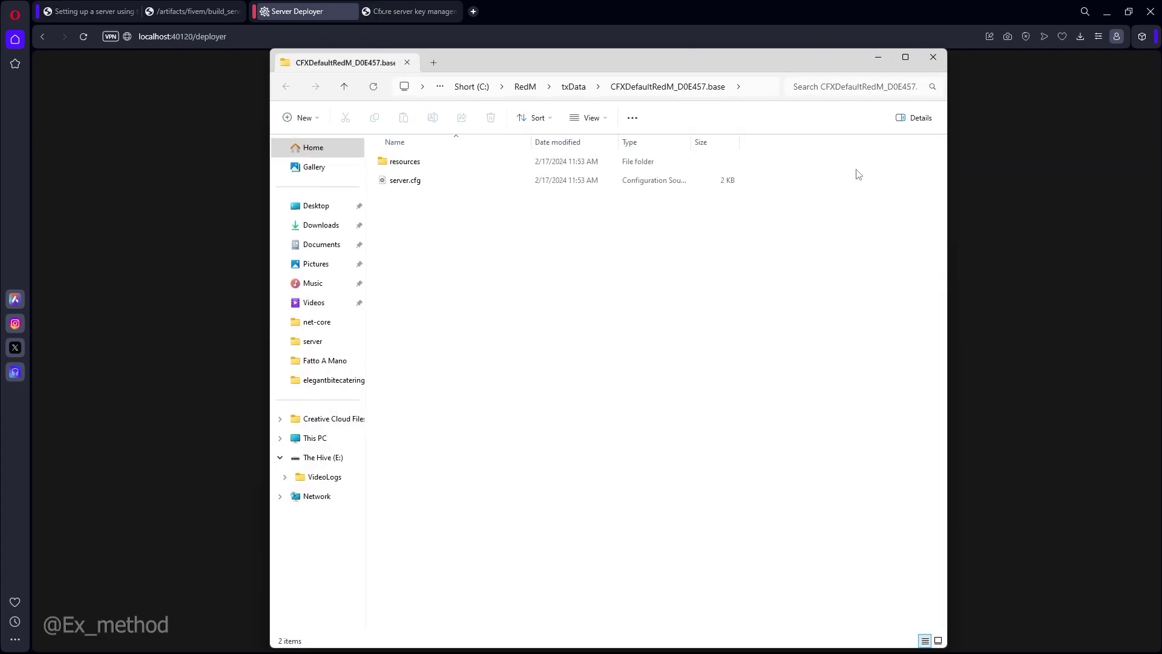
left_click(878, 57)
left_click(588, 424)
scroll(617, 409, "down", 5)
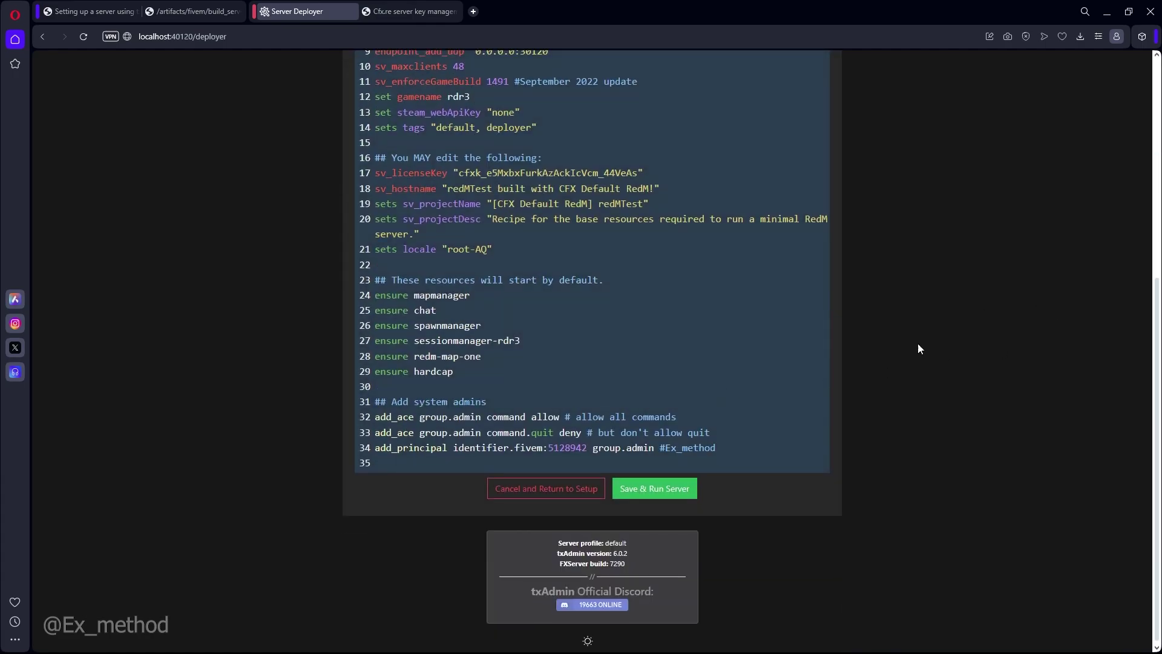
scroll(841, 417, "up", 4)
scroll(841, 413, "down", 3)
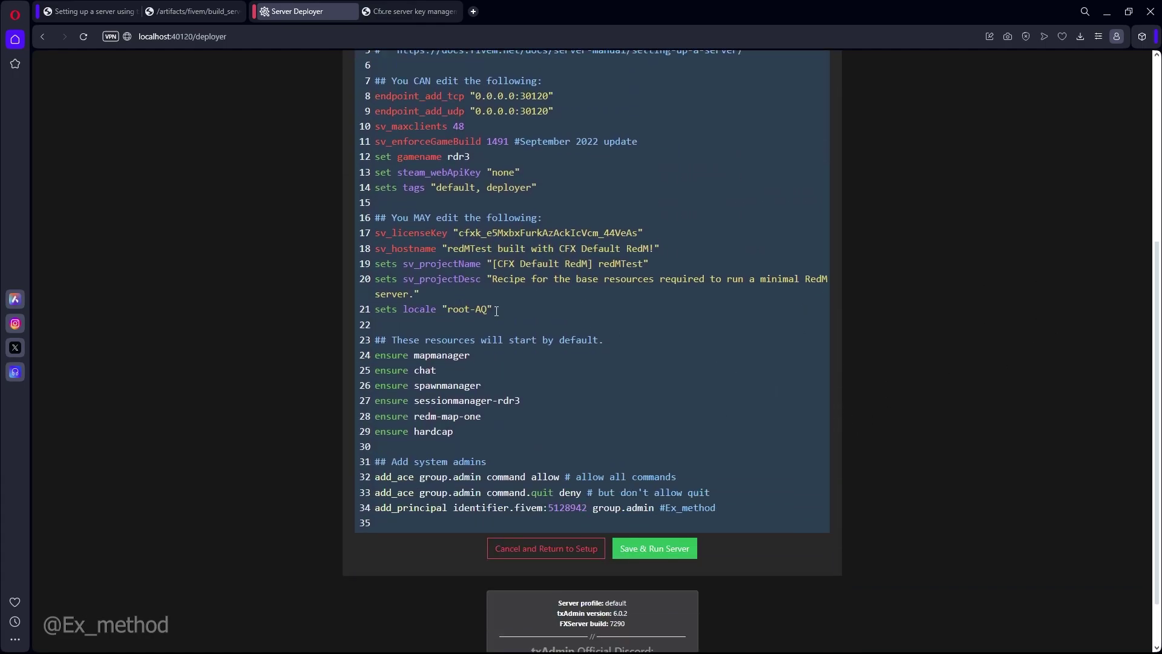
scroll(496, 310, "up", 3)
scroll(544, 363, "down", 3)
left_click(654, 549)
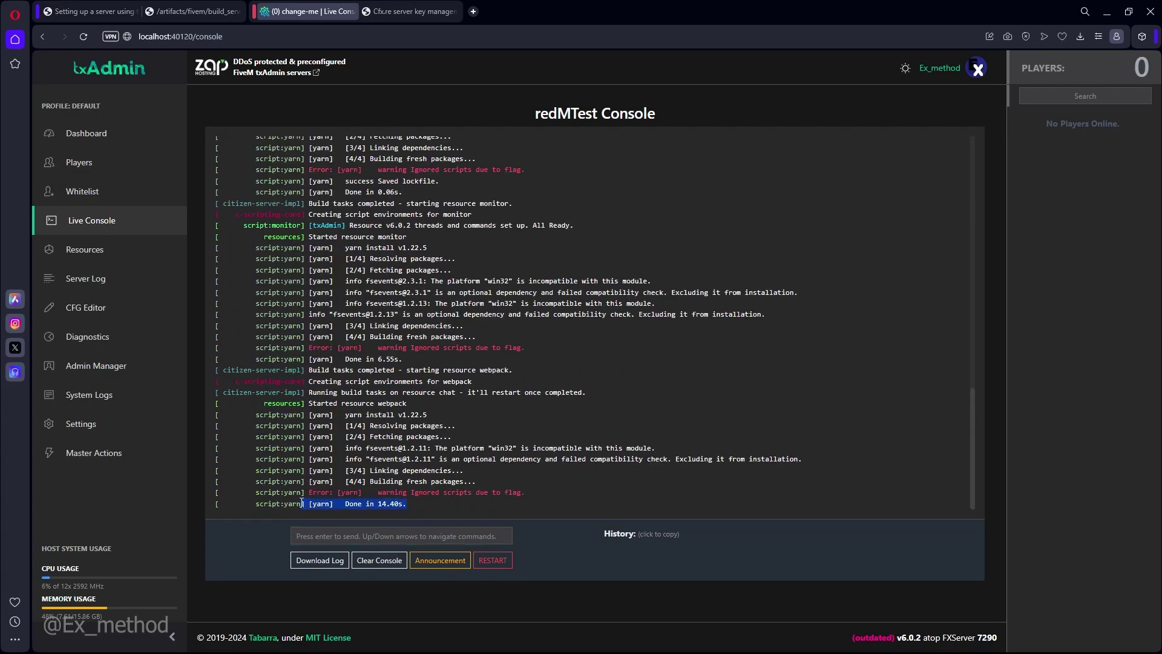
- Restart the server from Live Console, then minimize the terminal and browser to the desktop
left_click(493, 559)
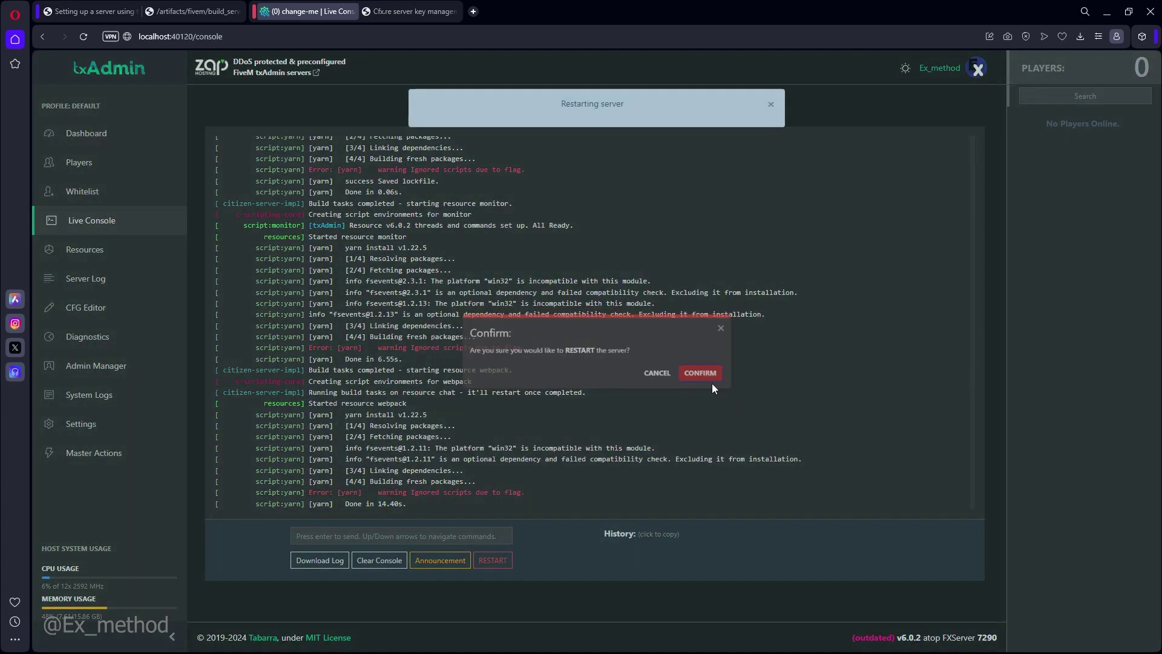
left_click(723, 377)
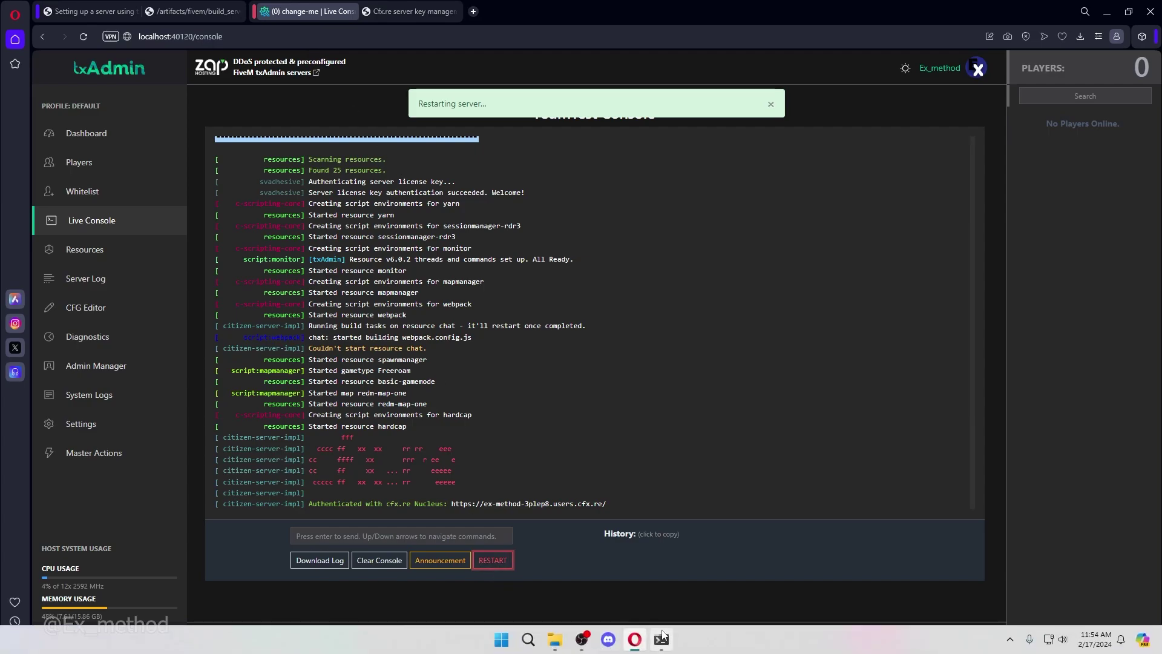
left_click(635, 641)
left_click(898, 103)
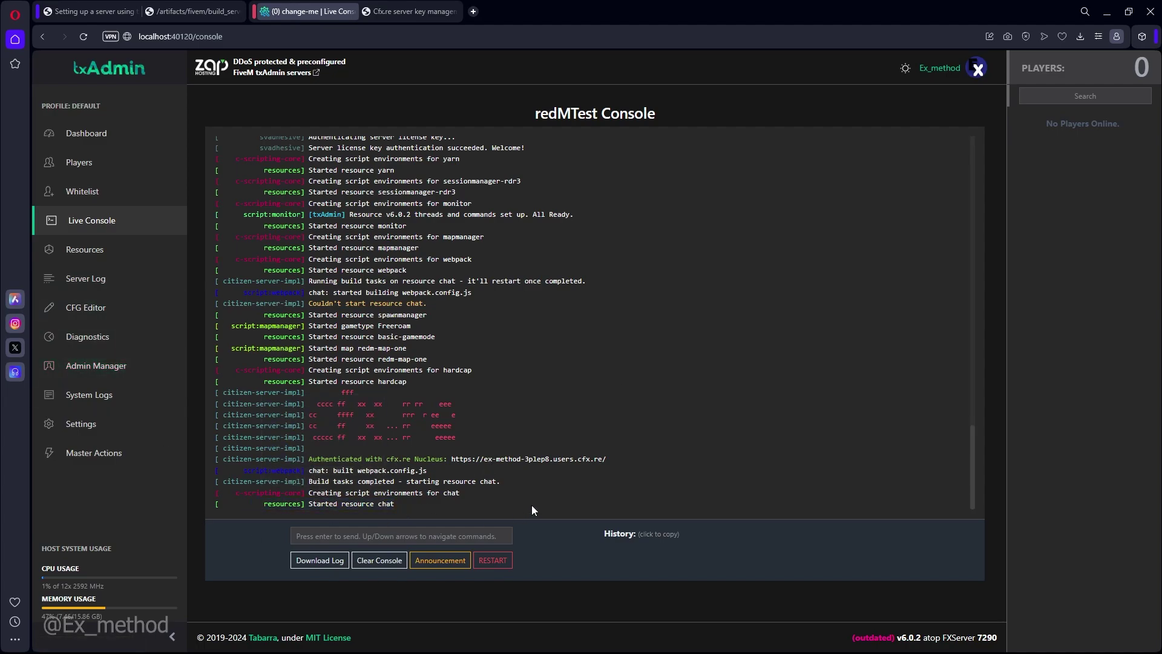
left_click(1107, 11)
- Launch RedM, connect to the last-connected redMTest server and walk down the street
double_click(72, 322)
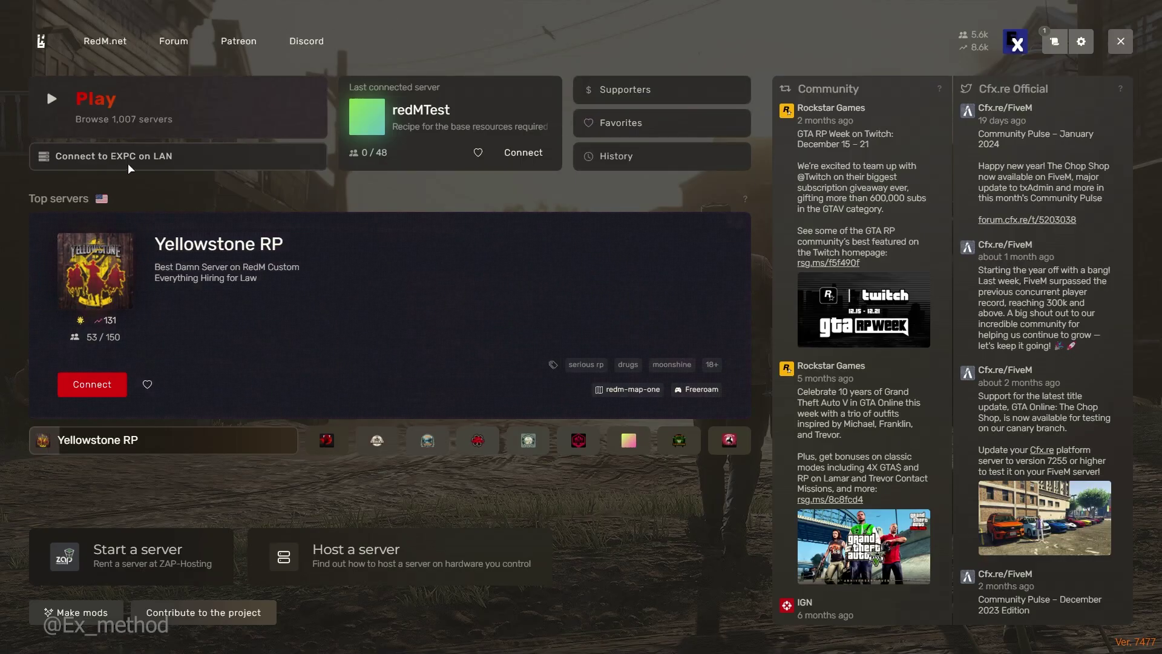
left_click(136, 155)
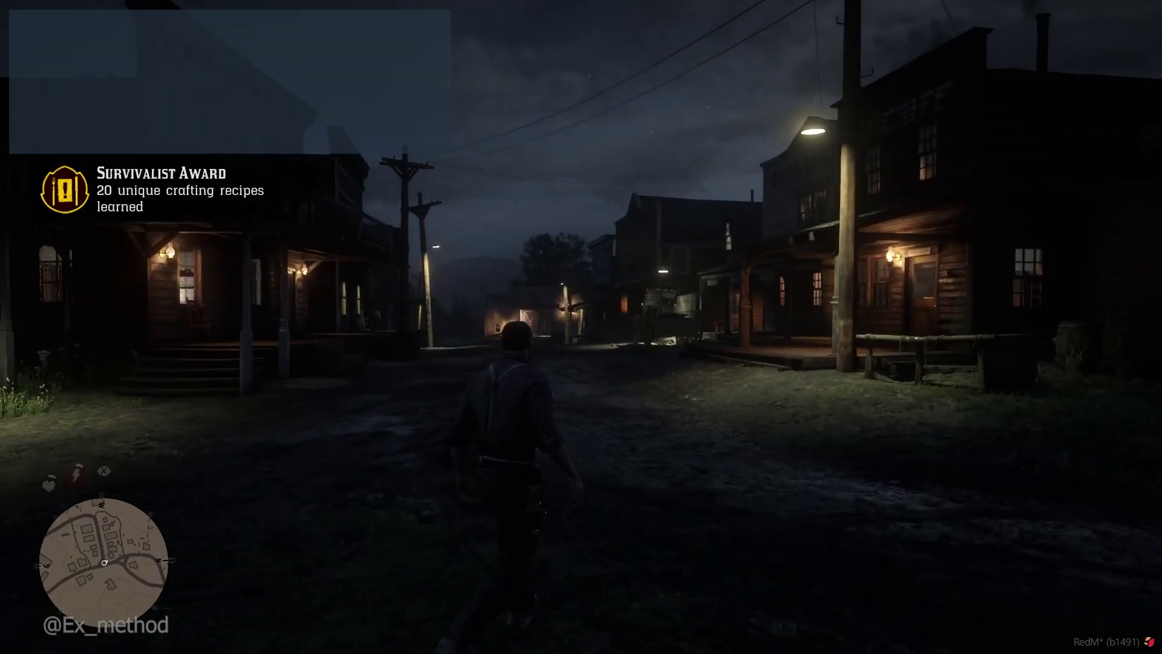
key("w")
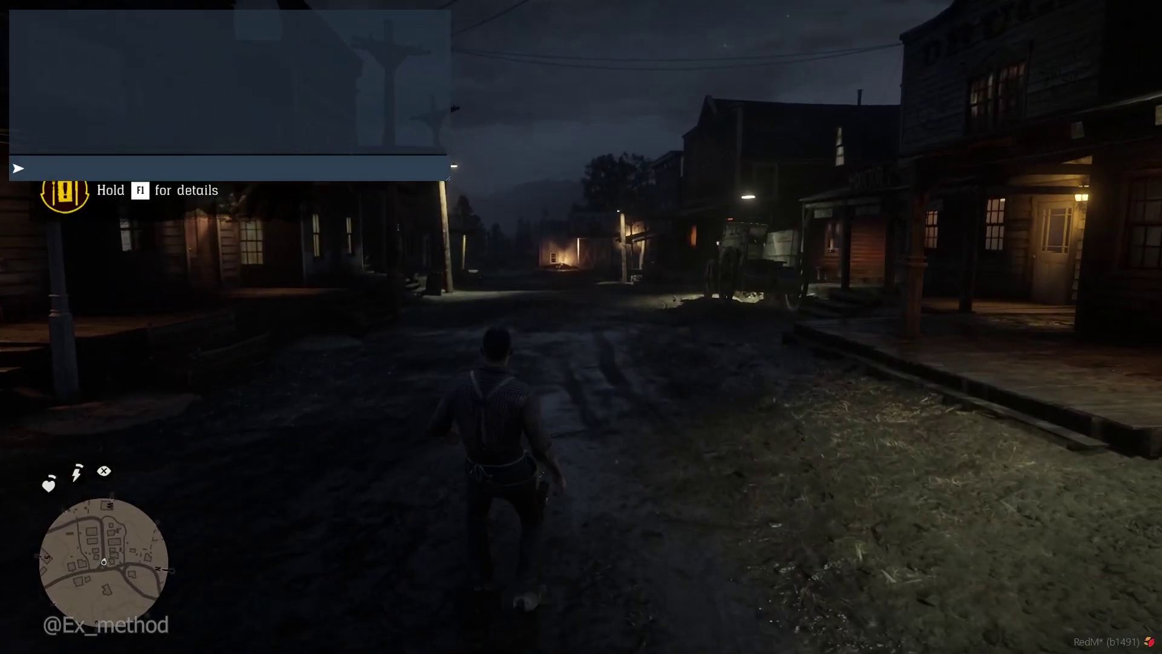
- Bring up the txAdmin menu with F1, toggle NoClip, and spawn a HORSE via Vehicle: Spawn
key("F1")
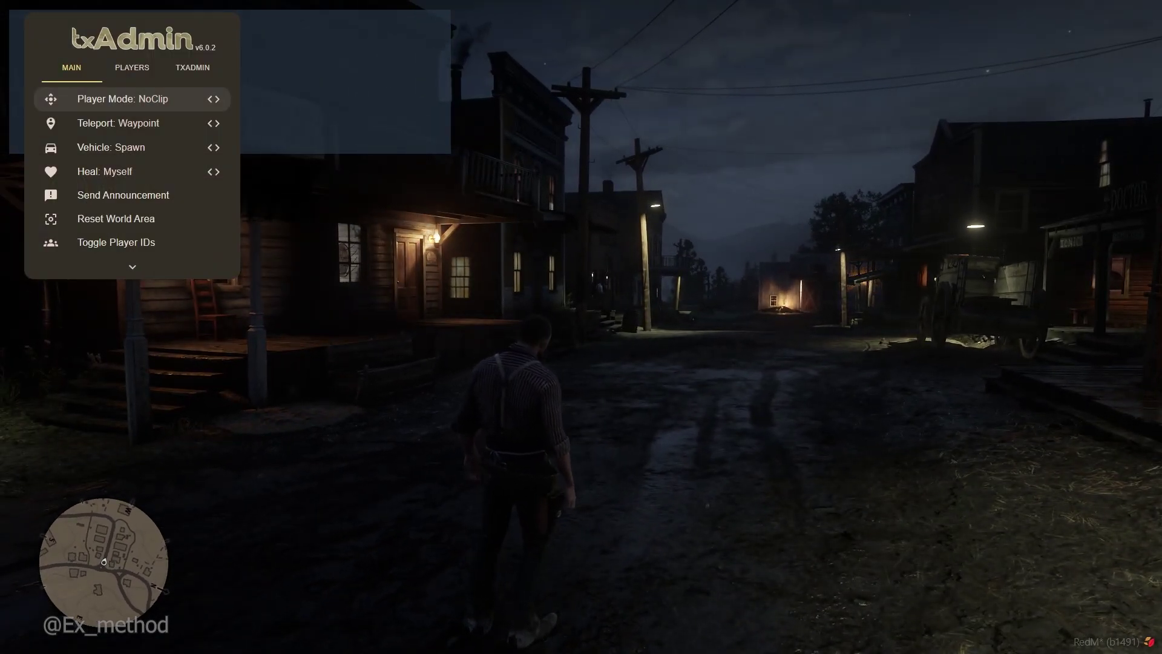
key("Return")
key("Return")
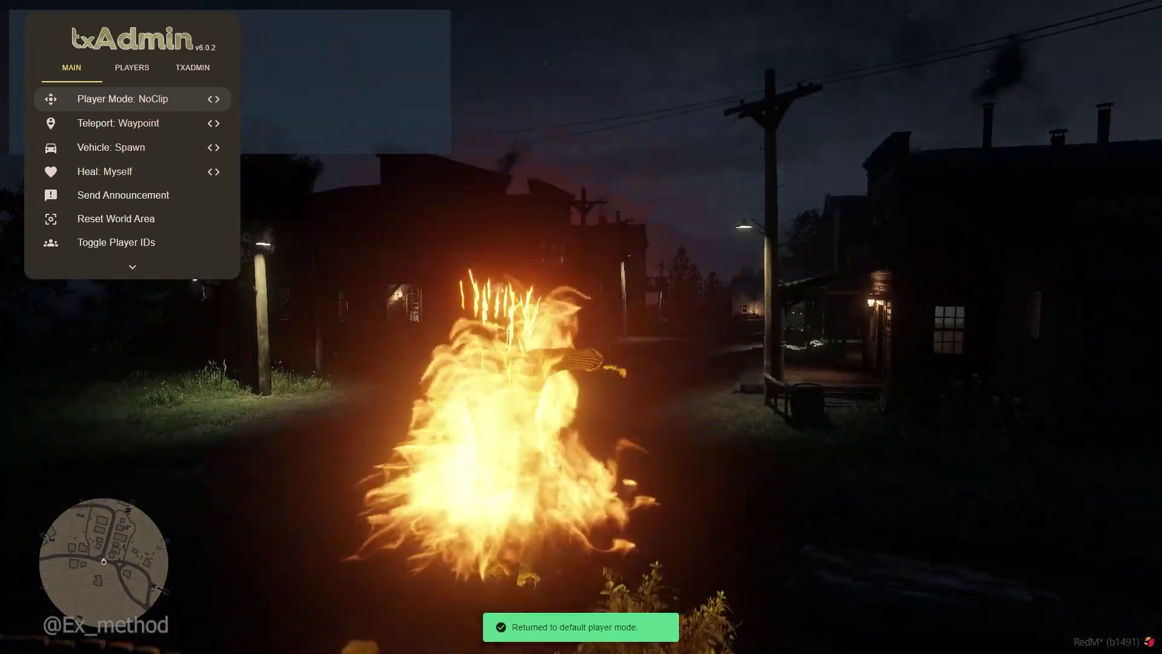
key("Down")
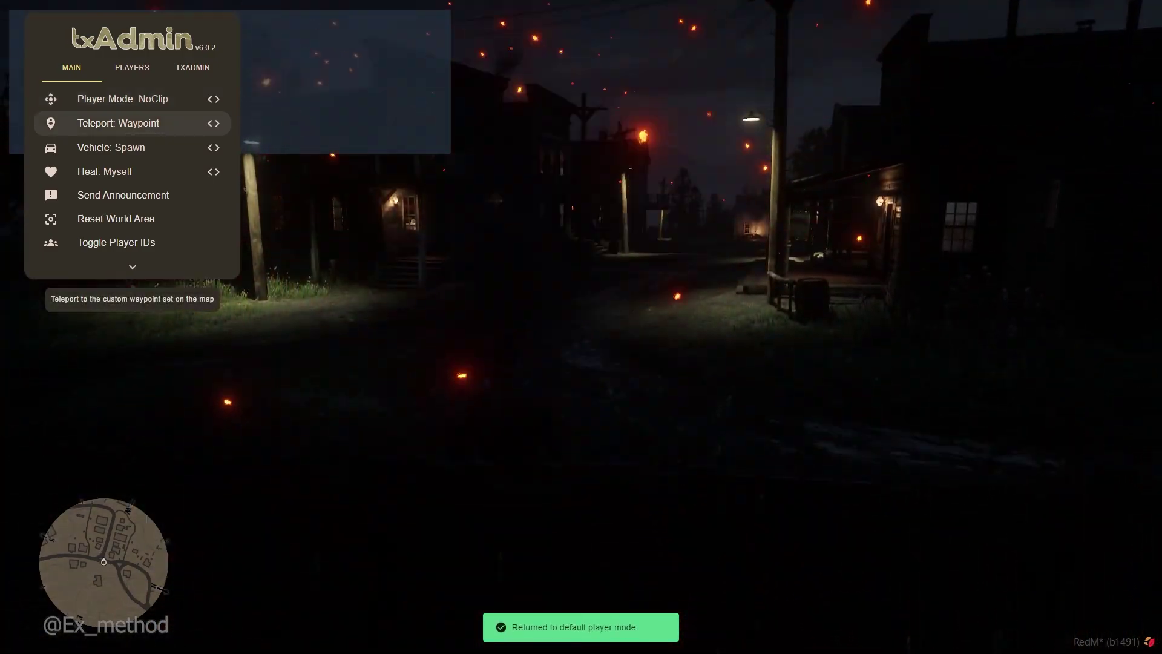
key("Down")
key("Return")
key("Return")
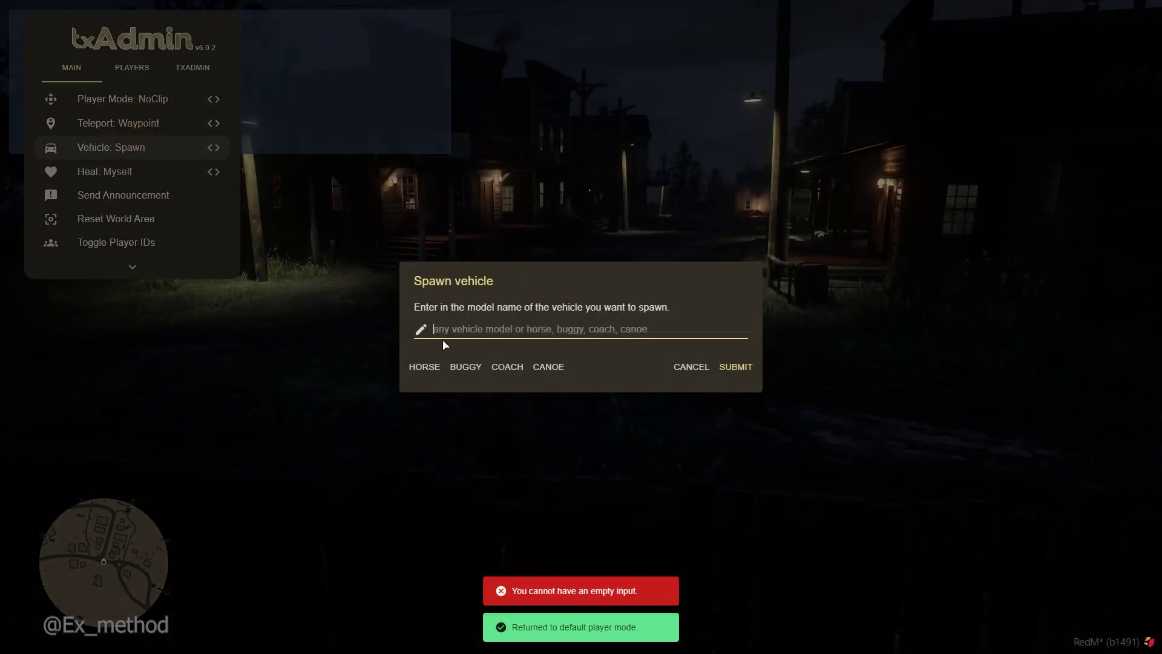
left_click(424, 366)
key("Return")
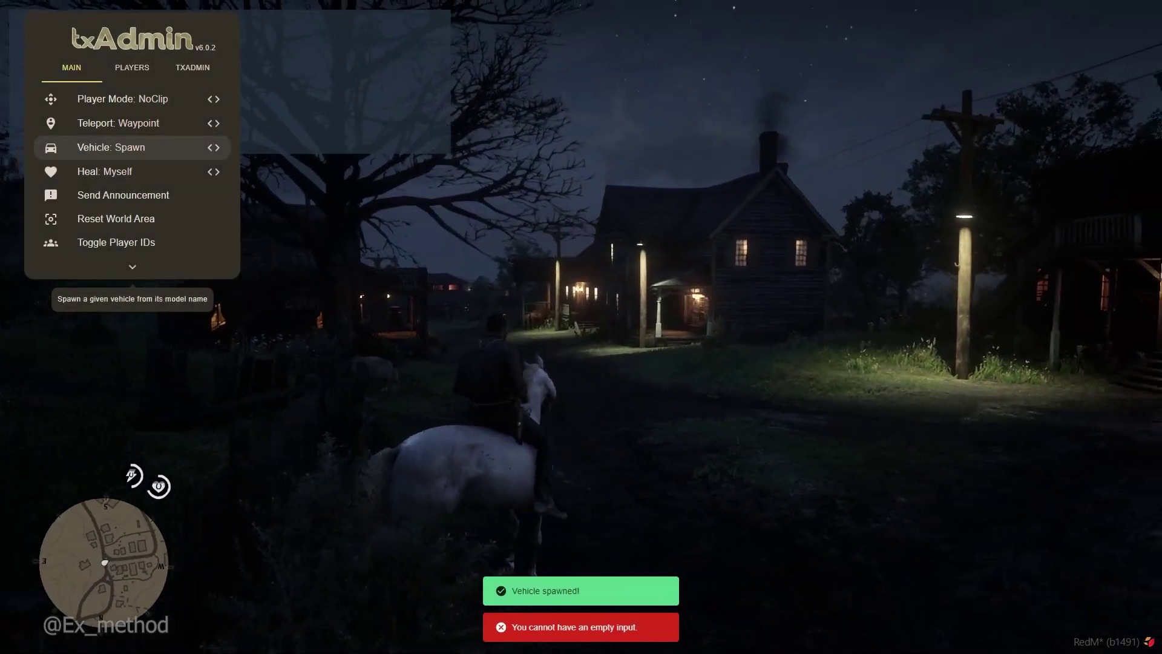
- Switch Heal to everyone, cycle Player Mode to Super Jump, and browse the PLAYERS and TXADMIN tabs
key("Down")
key("Right")
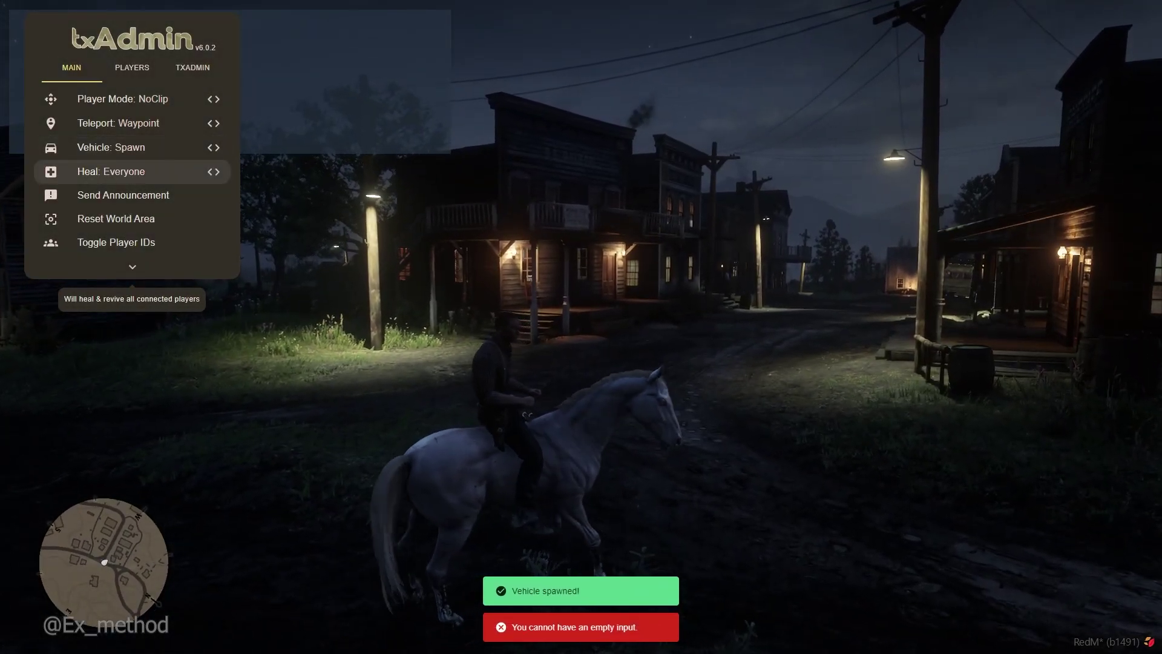
key("Up")
key("Up")
key("Up")
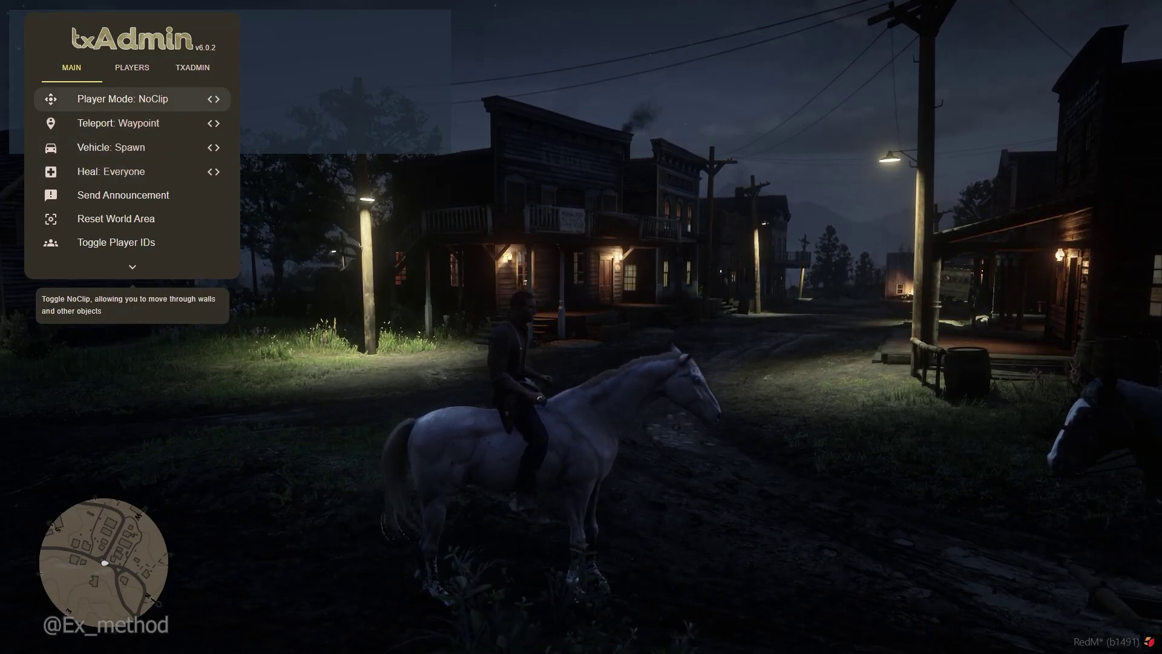
key("Left")
key("Left")
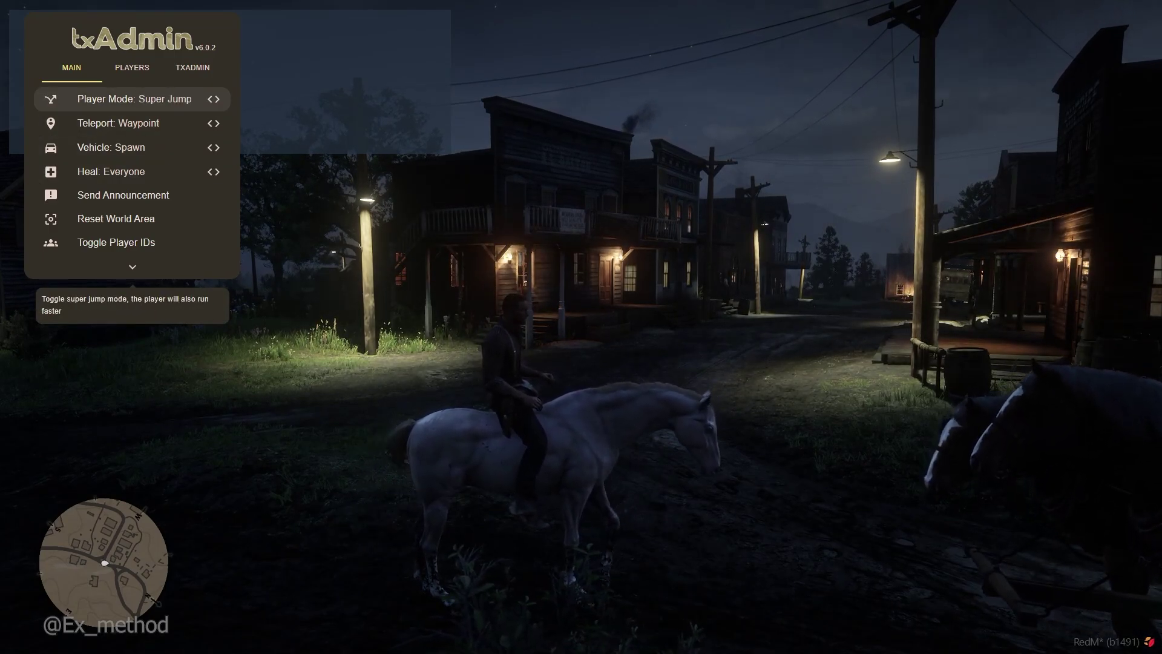
key("Tab")
key("Tab")
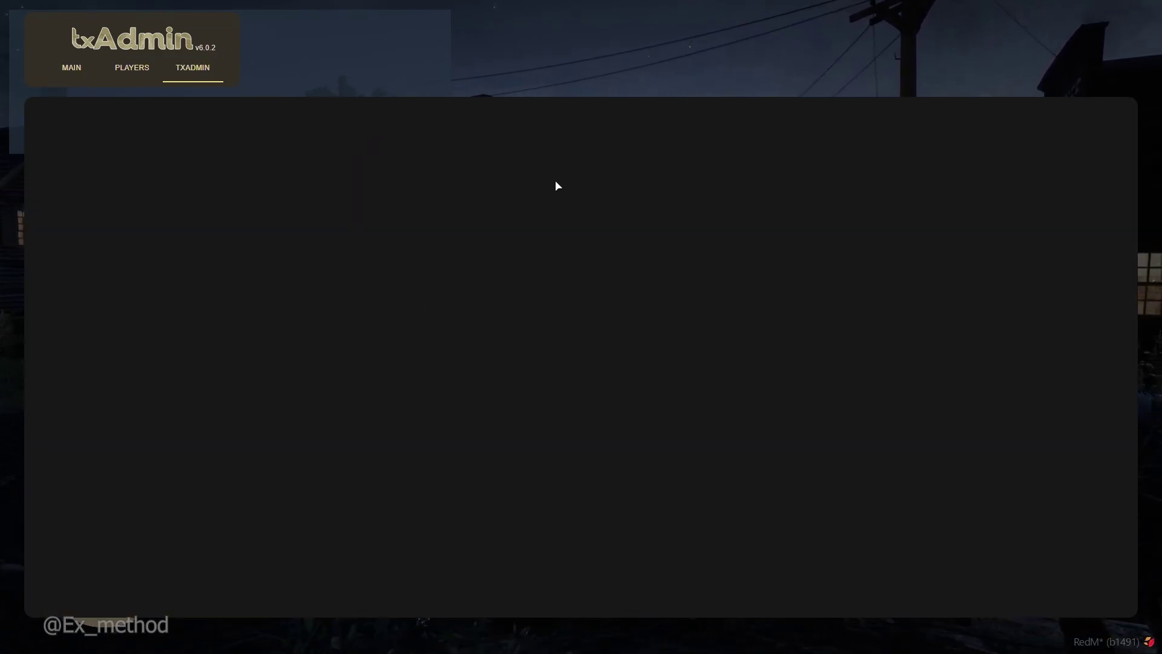
key("Tab")
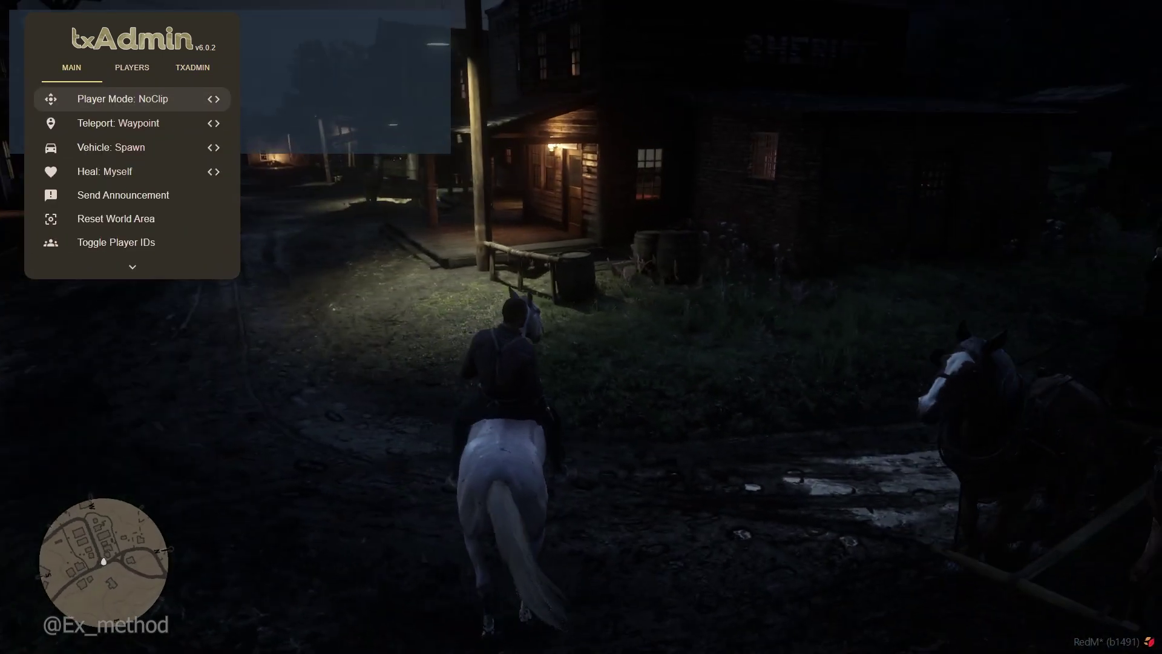
- Close the txAdmin menu, dismount the horse and run down the street toward the lit cabin
key("Escape")
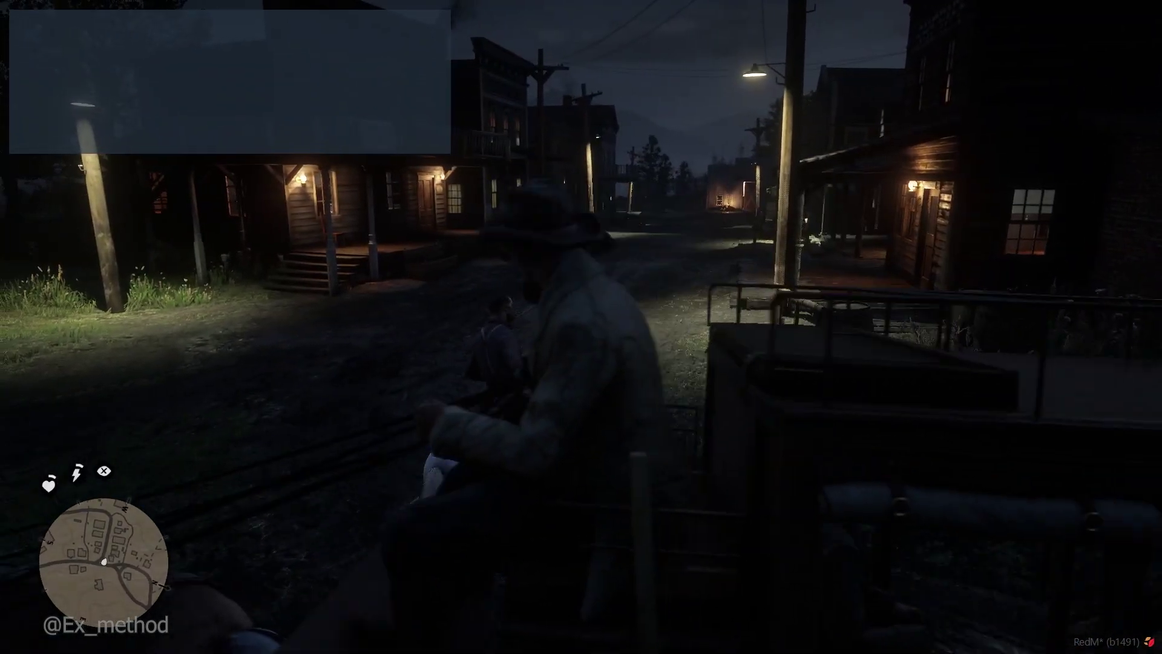
key("e")
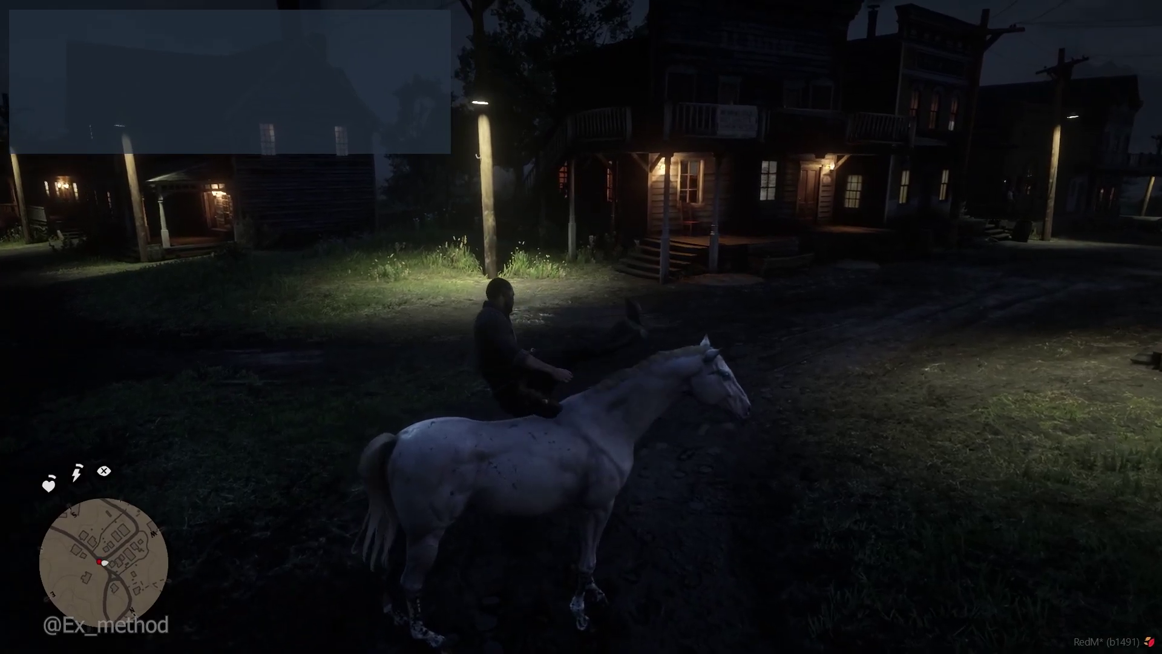
key("w")
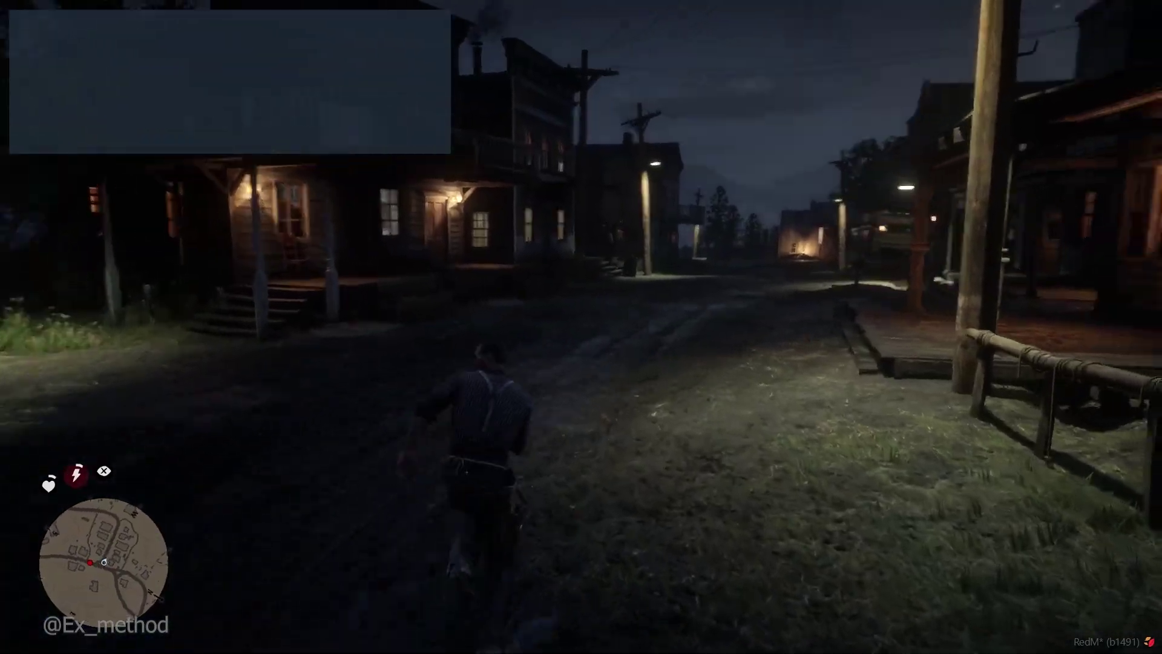
key("w")
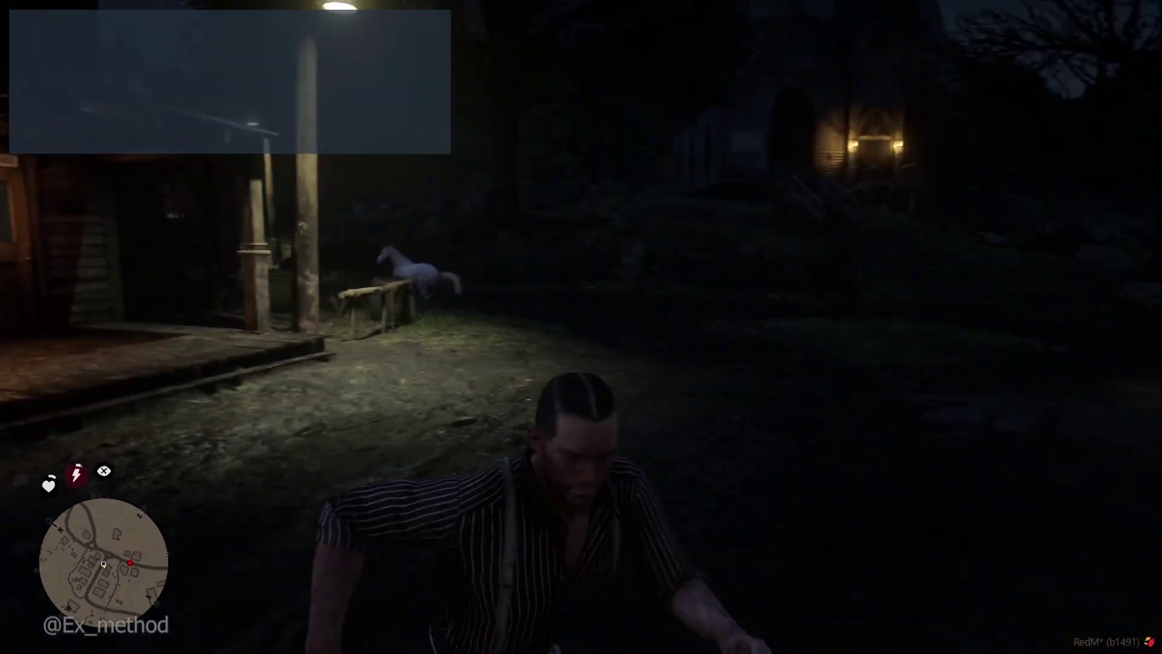